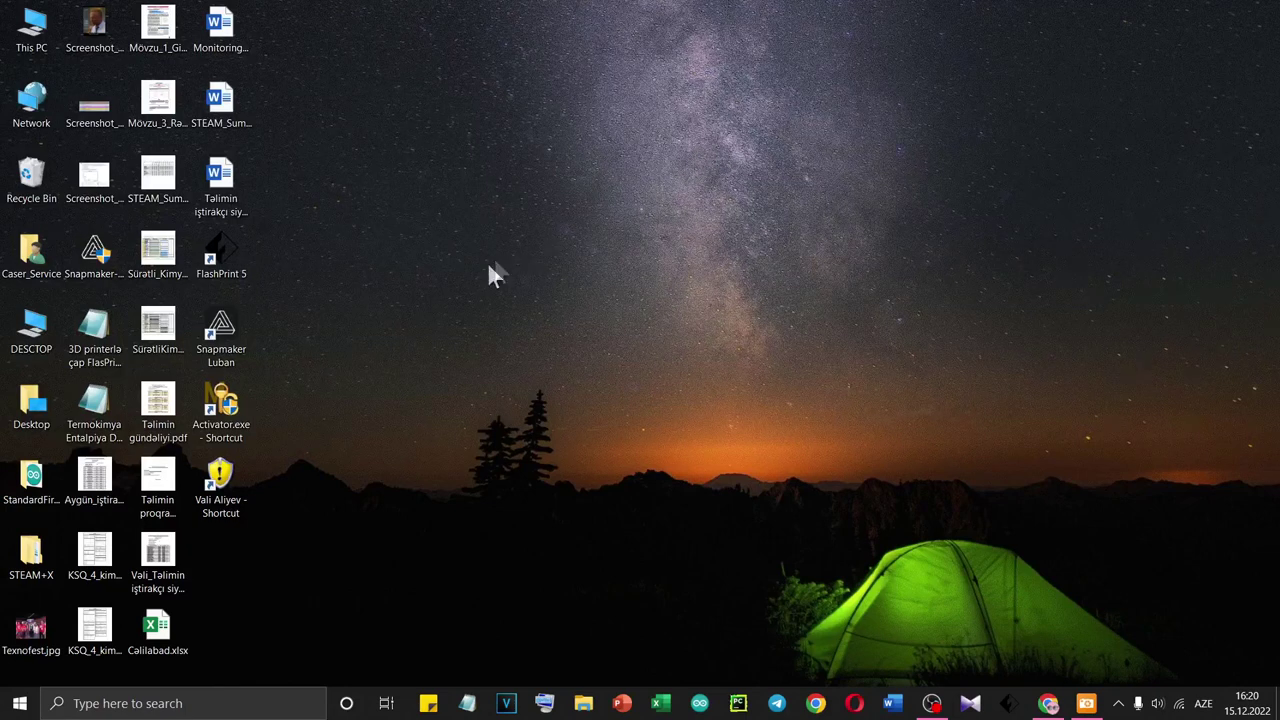
Launch Snapmaker Luban from the desktop and dismiss its update notice
left_click(217, 330)
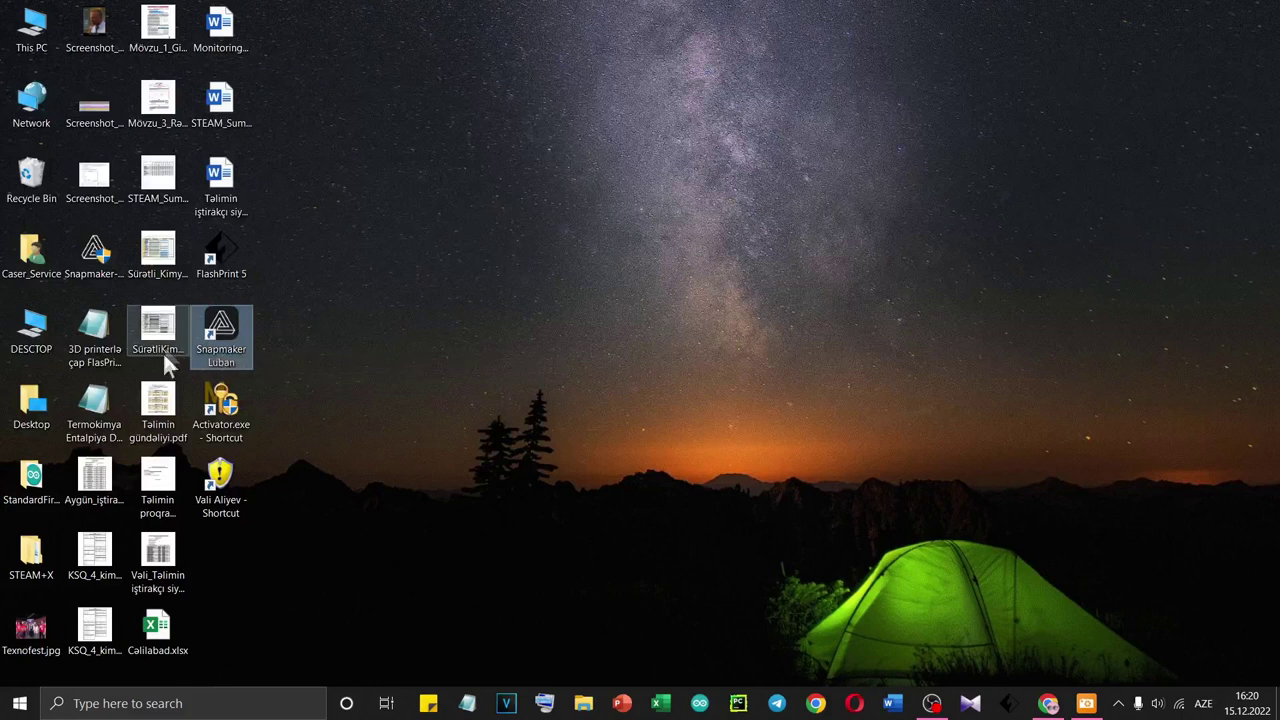
left_click(88, 253)
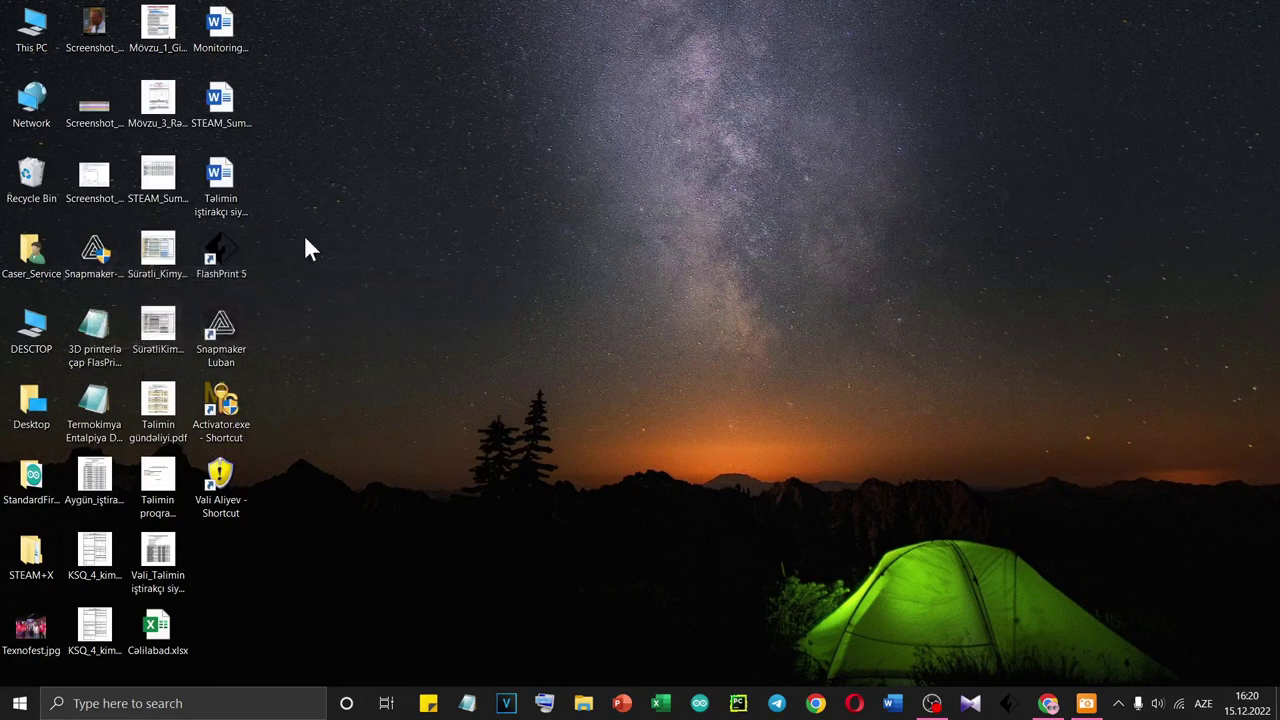
double_click(230, 322)
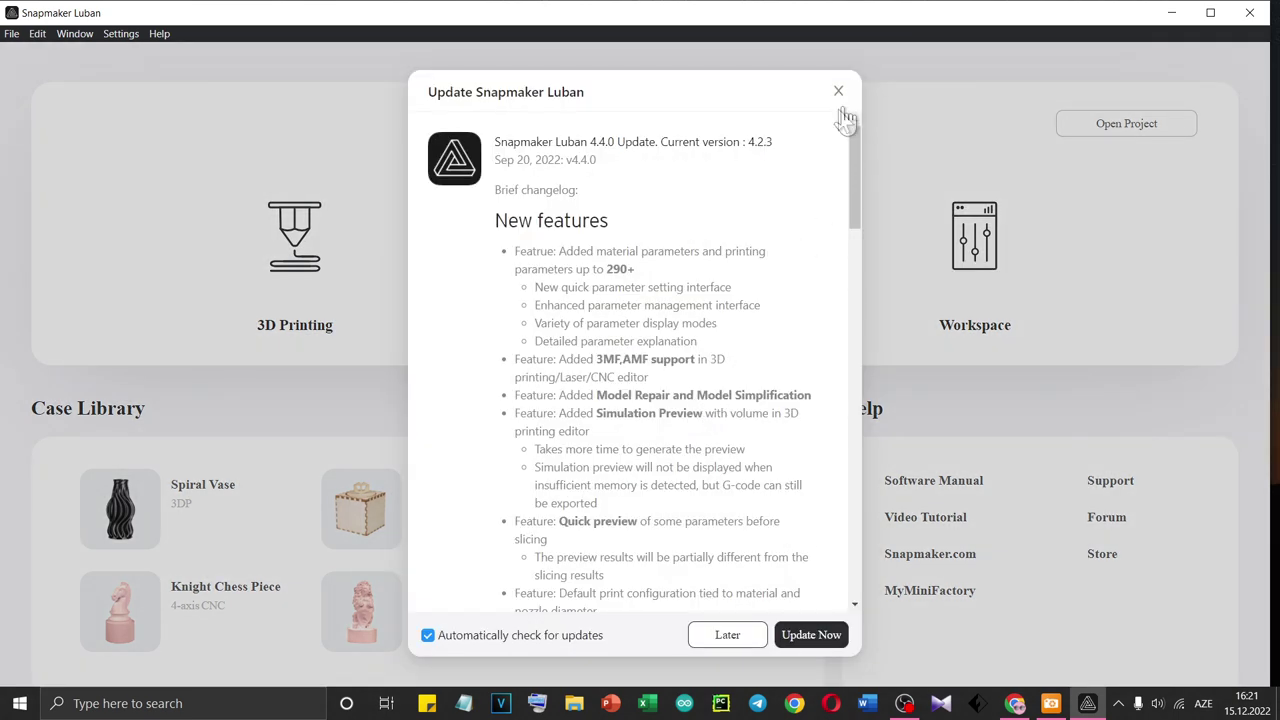
left_click(840, 92)
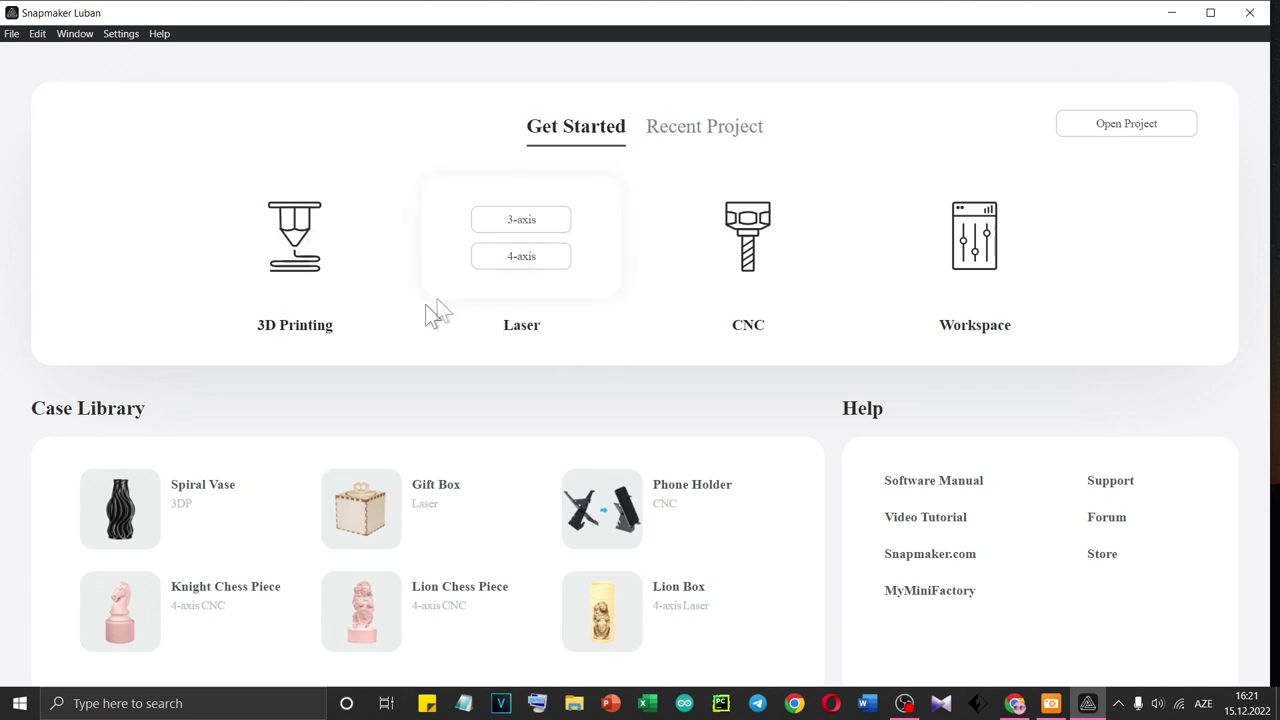
mouse_move(455, 265)
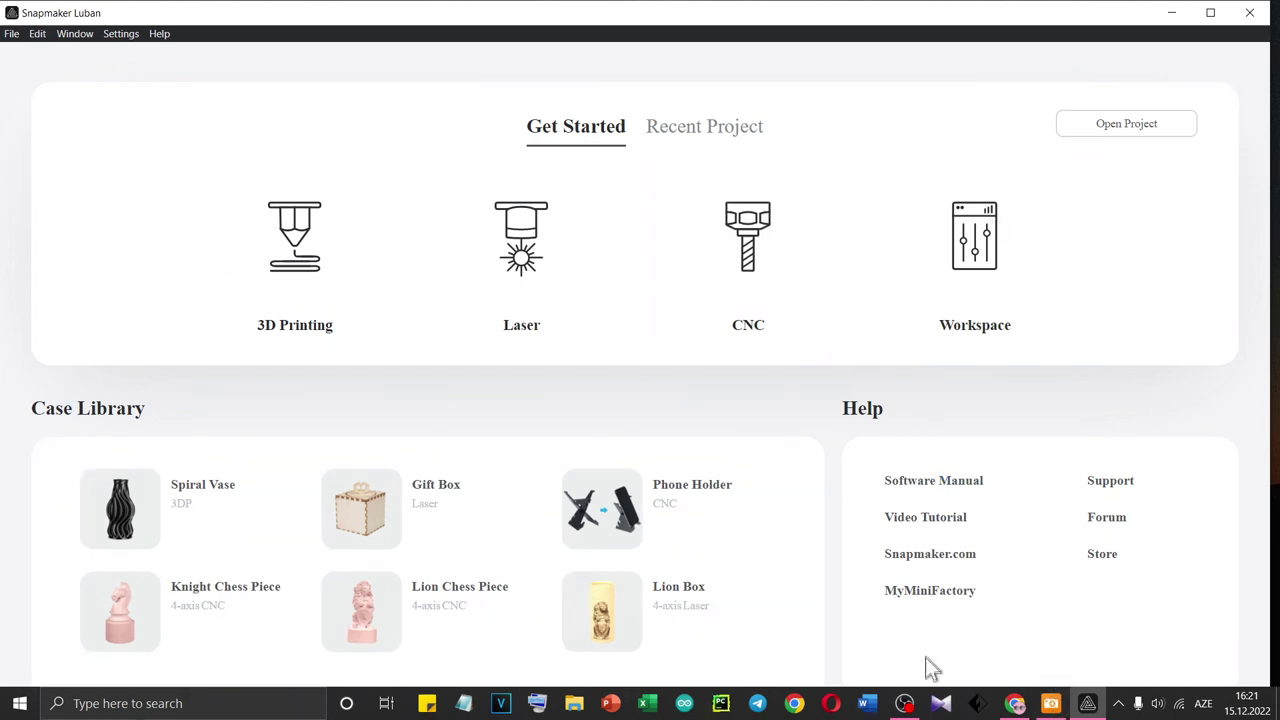
Switch to Chrome, view the Snapmaker 3-in-1 3D Printer image full size in a new tab, and return to Snapmaker Luban
left_click(1012, 704)
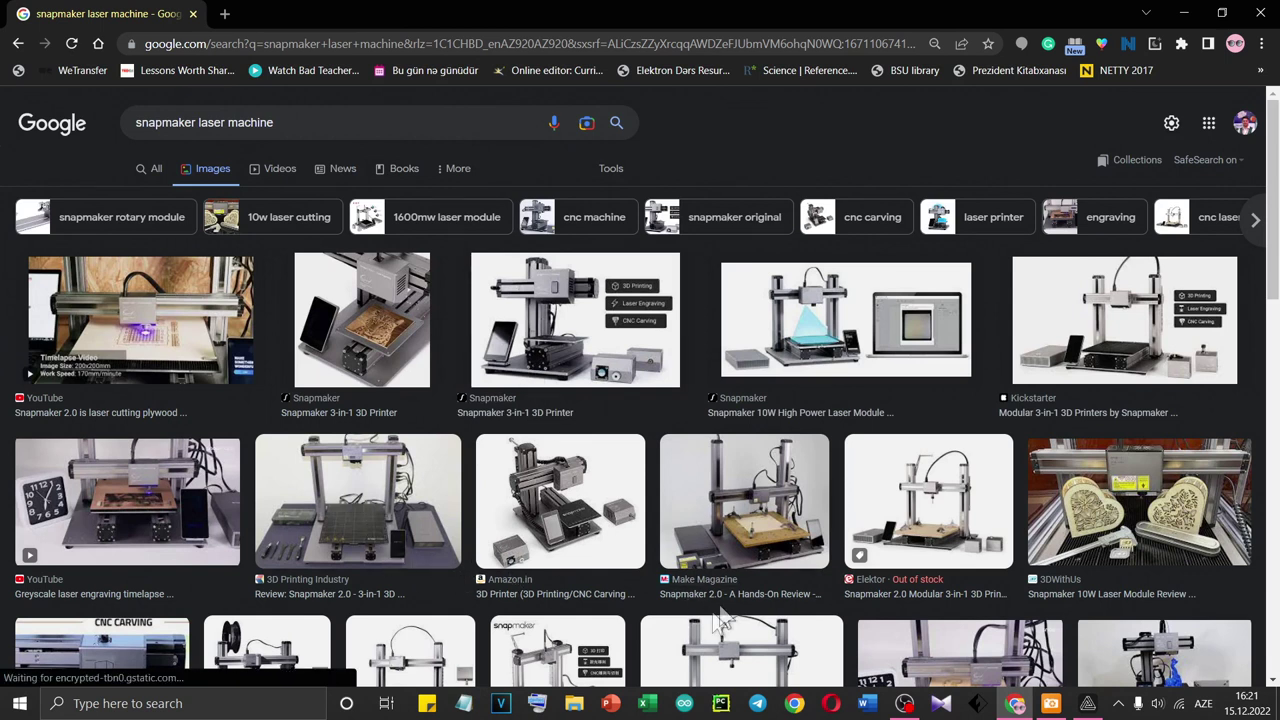
left_click(552, 340)
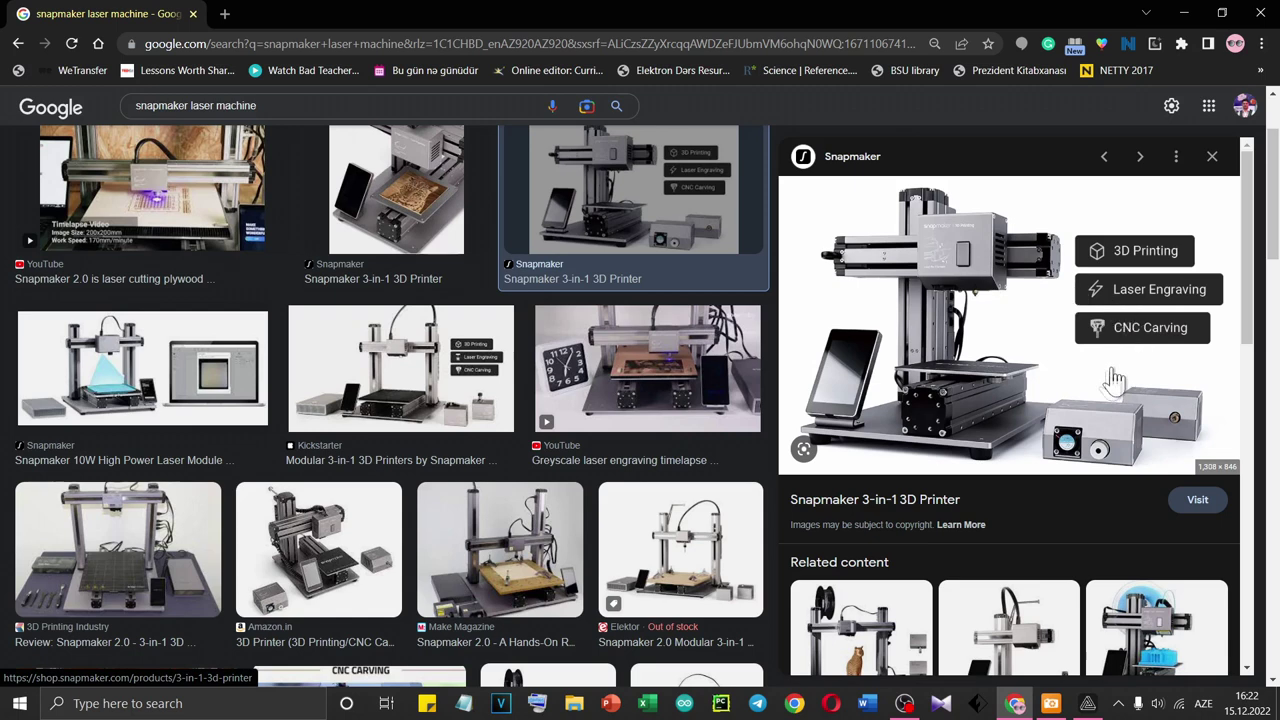
right_click(1205, 262)
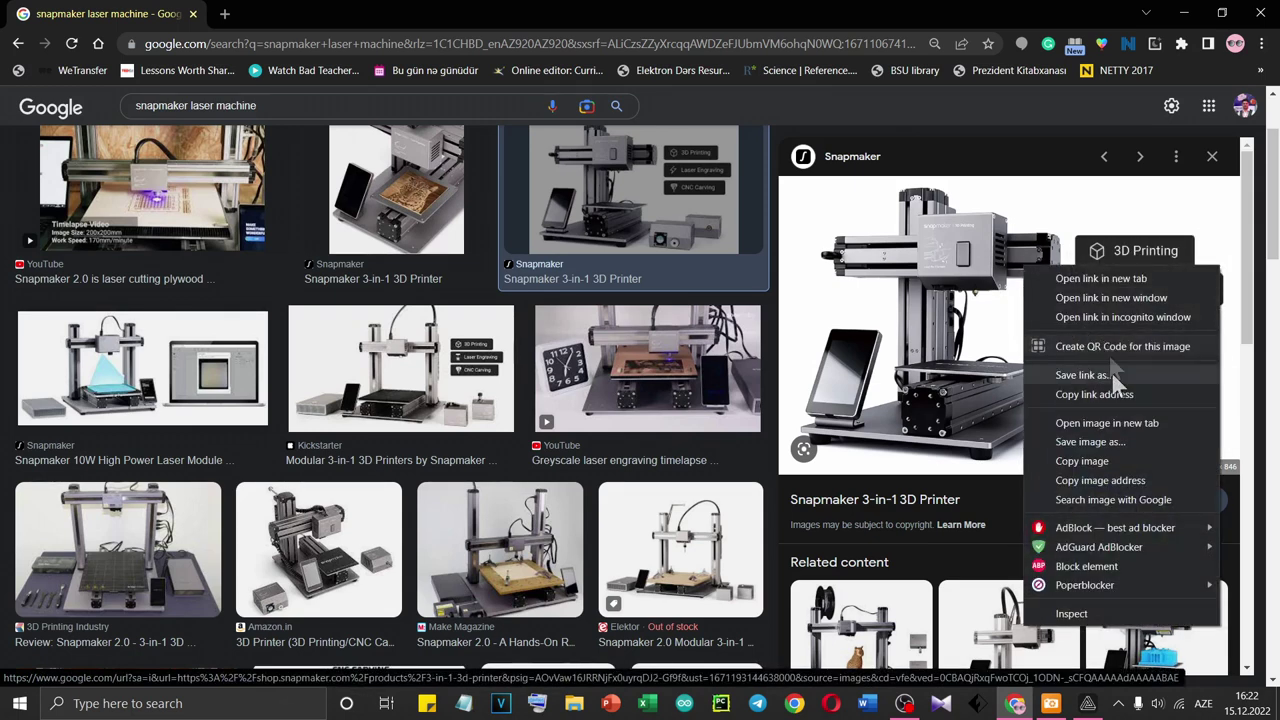
left_click(1118, 424)
left_click(283, 13)
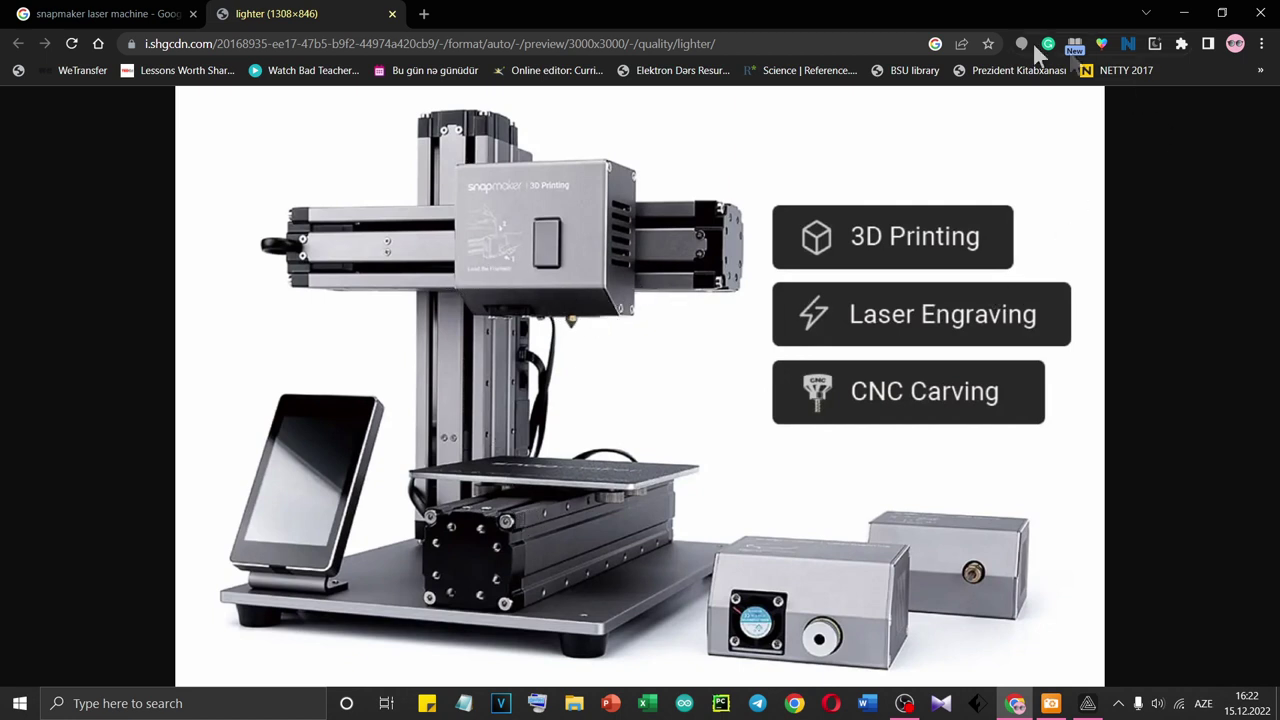
left_click(1182, 15)
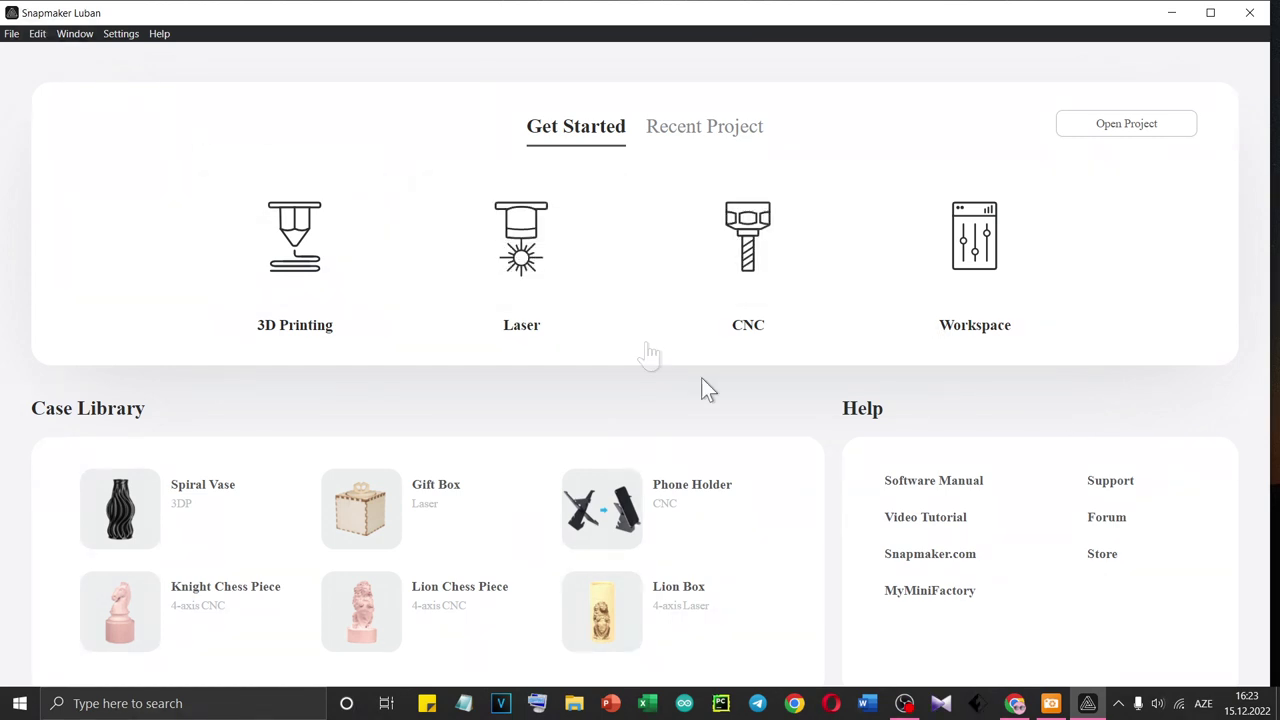
Start a new 3-axis laser project
mouse_move(571, 237)
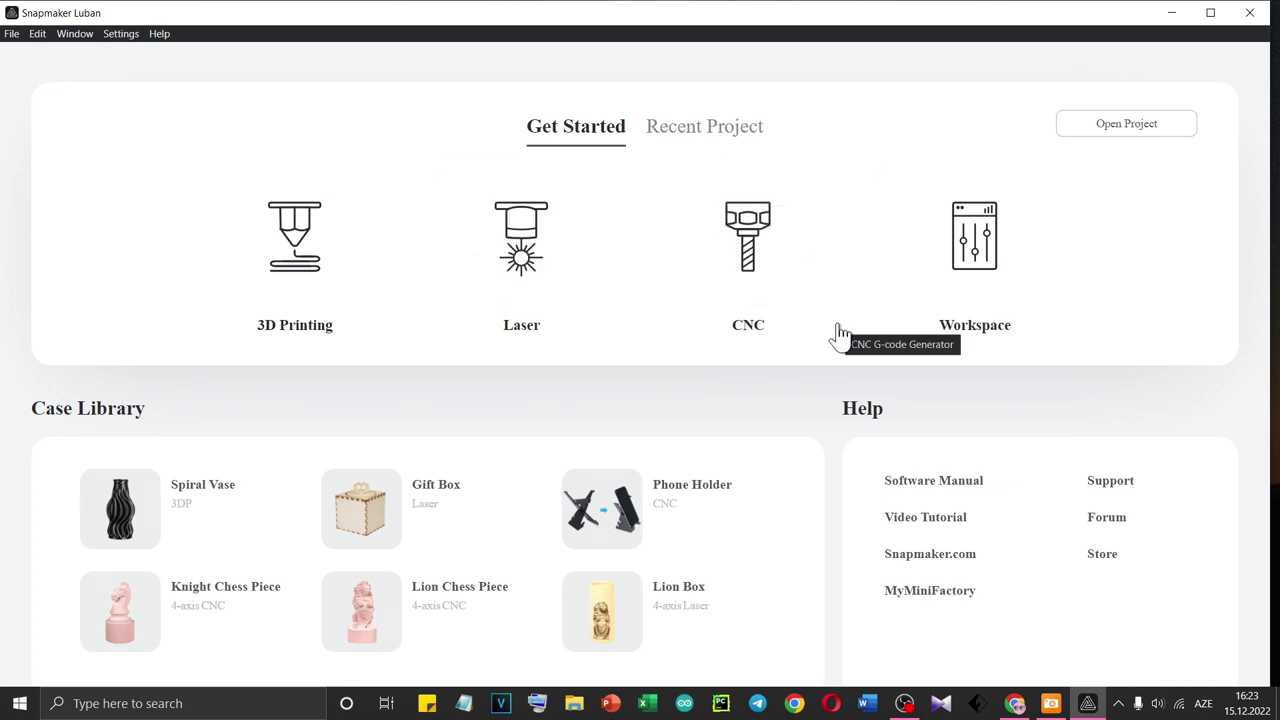
mouse_move(596, 185)
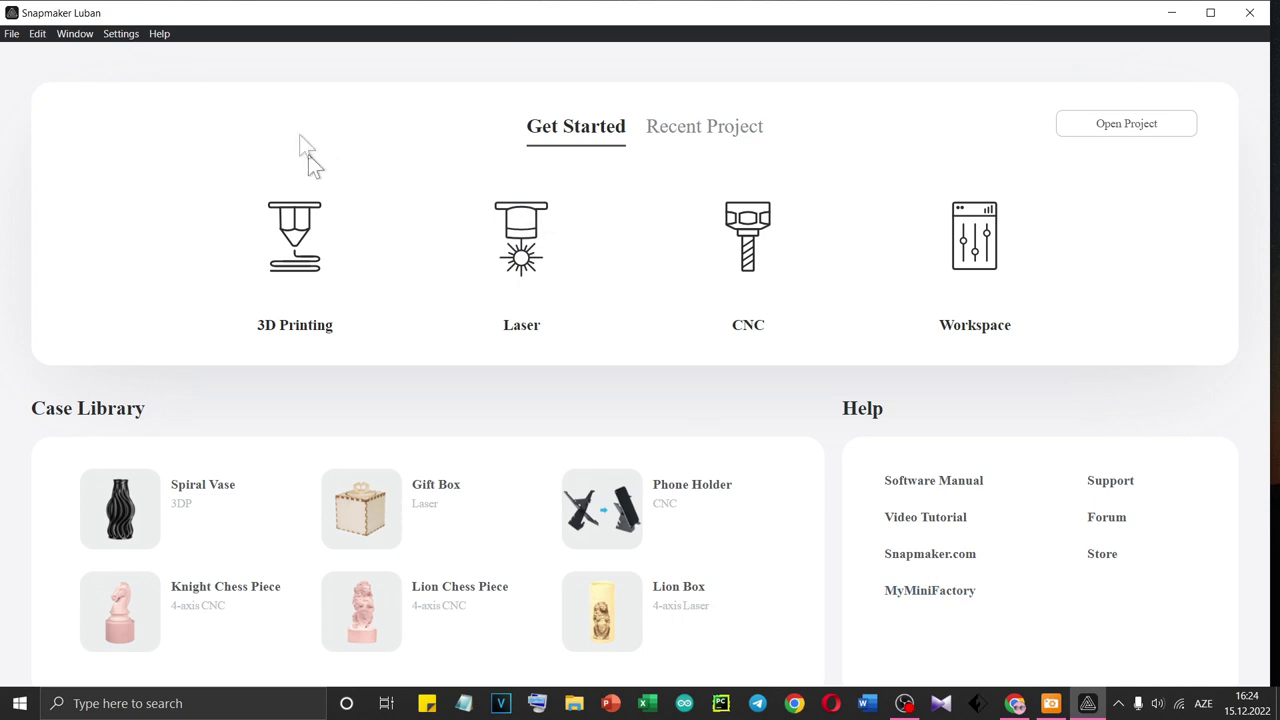
mouse_move(531, 284)
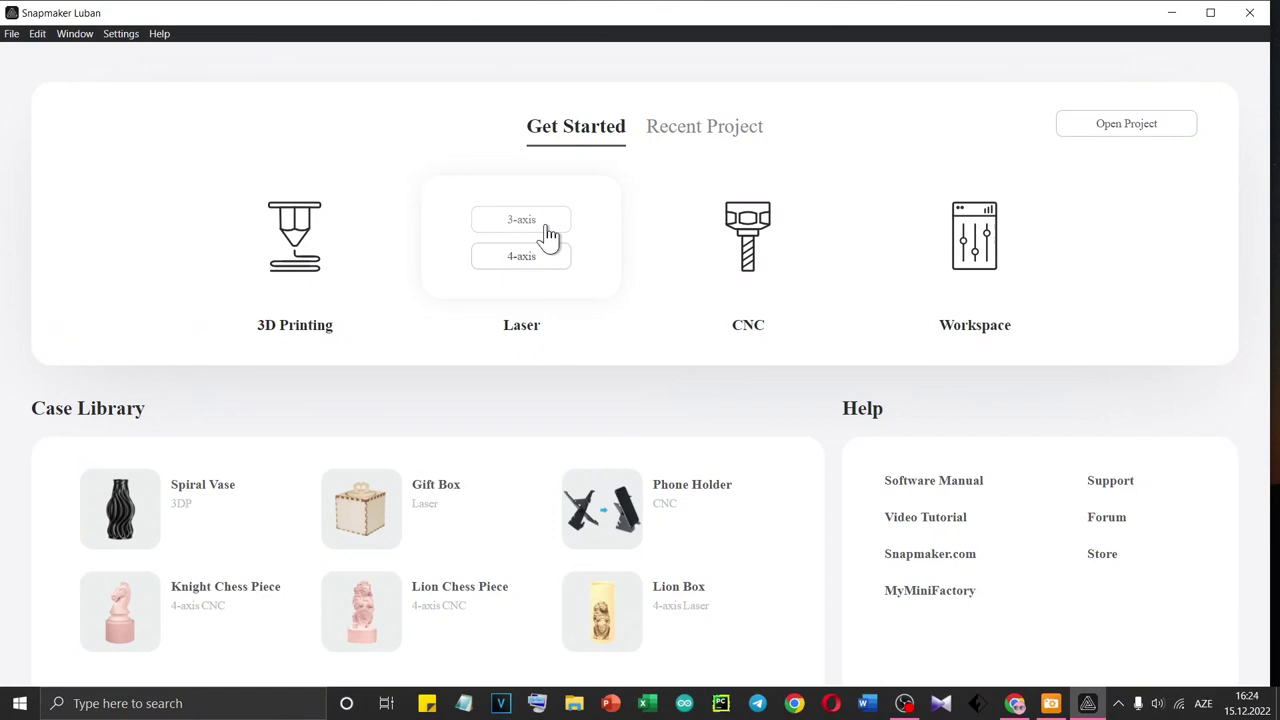
left_click(549, 234)
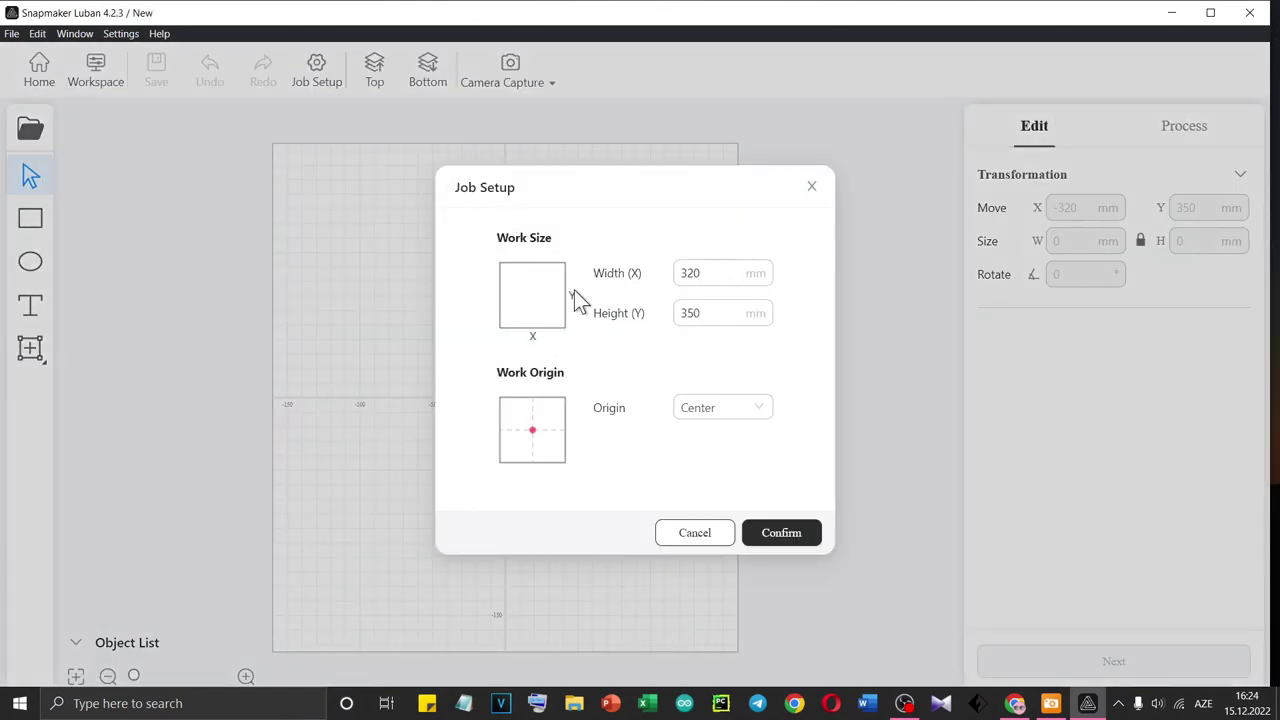
Switch to Chrome to examine the machine's work platform in the picture, and return to Luban's job setup
double_click(716, 278)
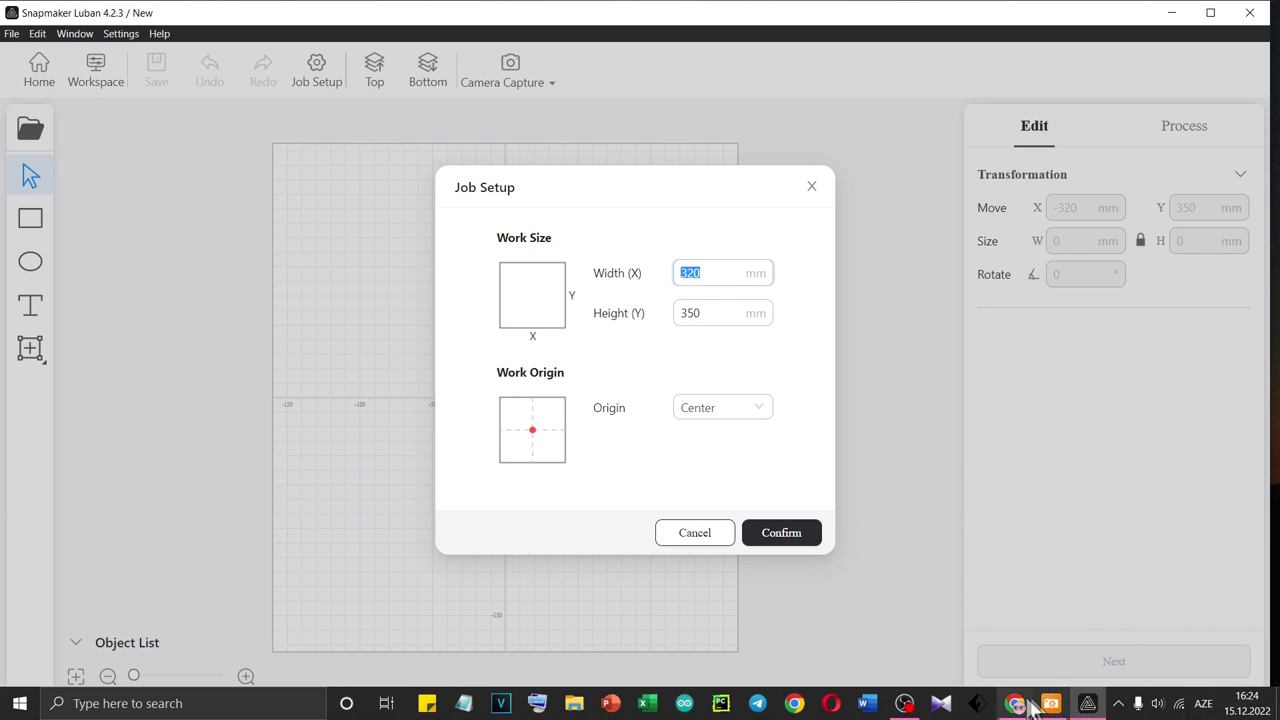
left_click(1030, 703)
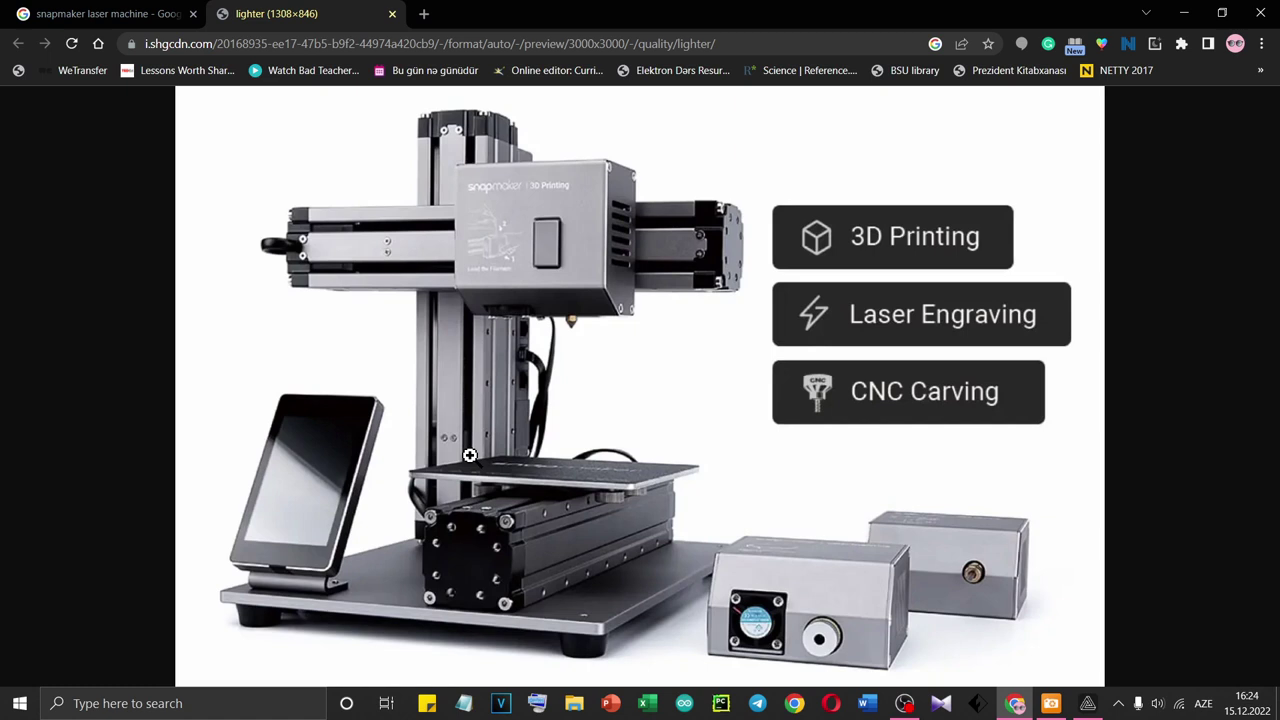
left_click(1184, 14)
Set the work size to 120 mm wide and 120 mm high with the work origin at Center, and apply the job setup
double_click(737, 274)
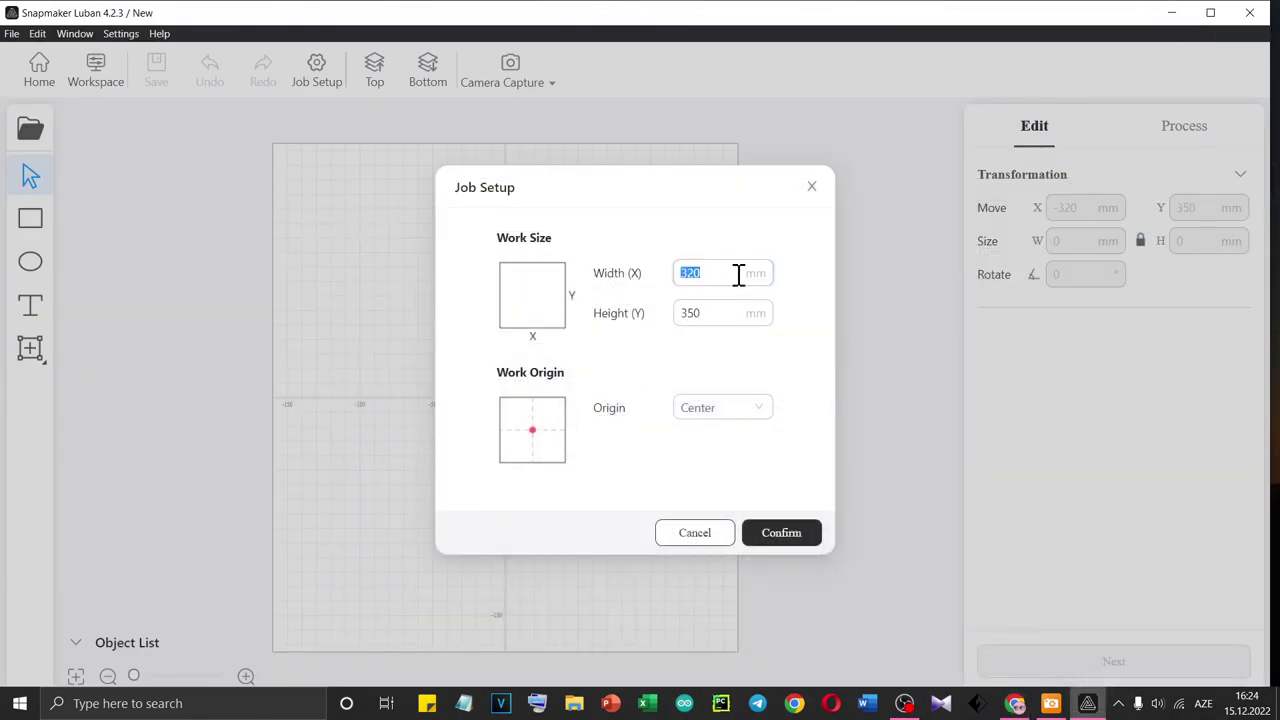
type("120")
double_click(727, 313)
type("120")
left_click(764, 416)
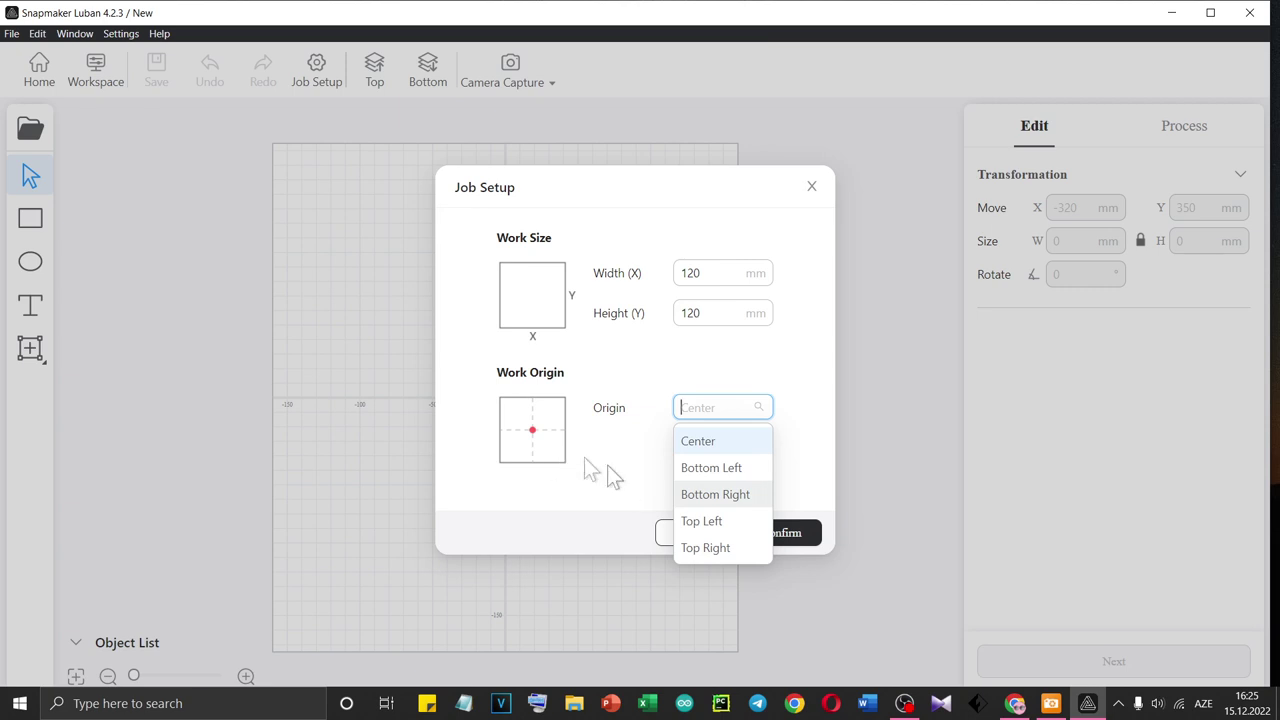
left_click(735, 494)
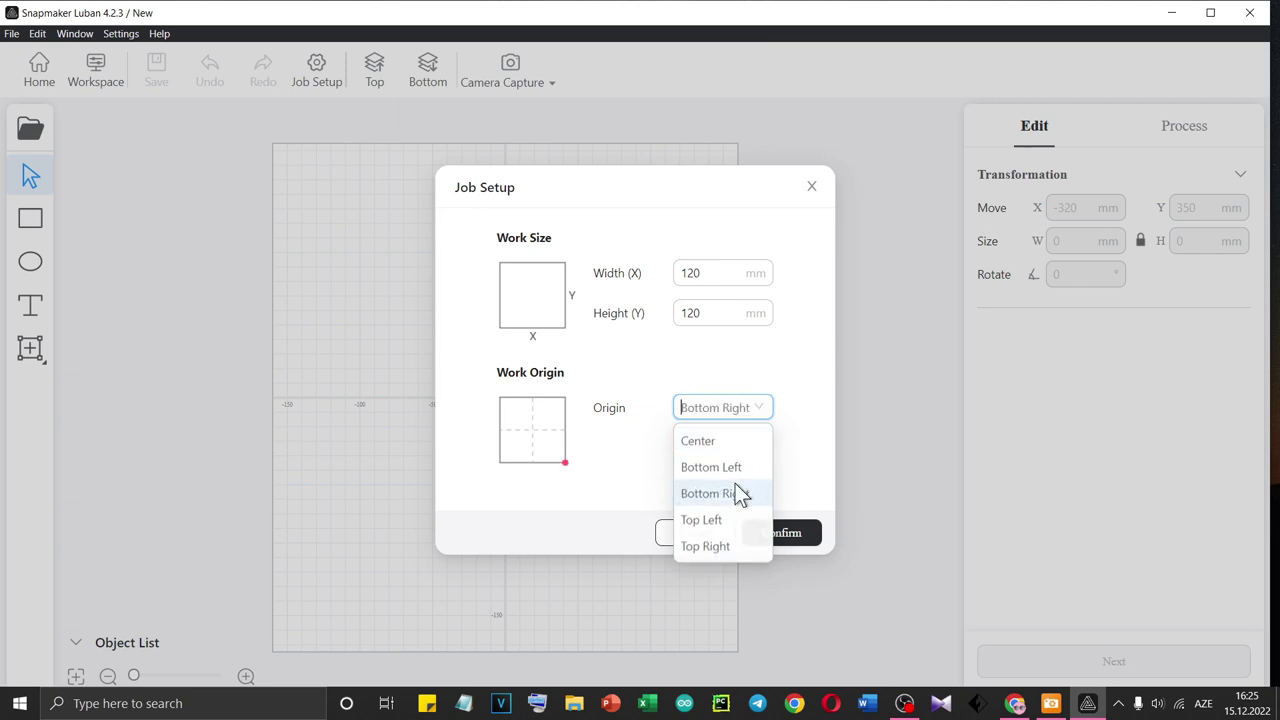
left_click(766, 418)
left_click(710, 438)
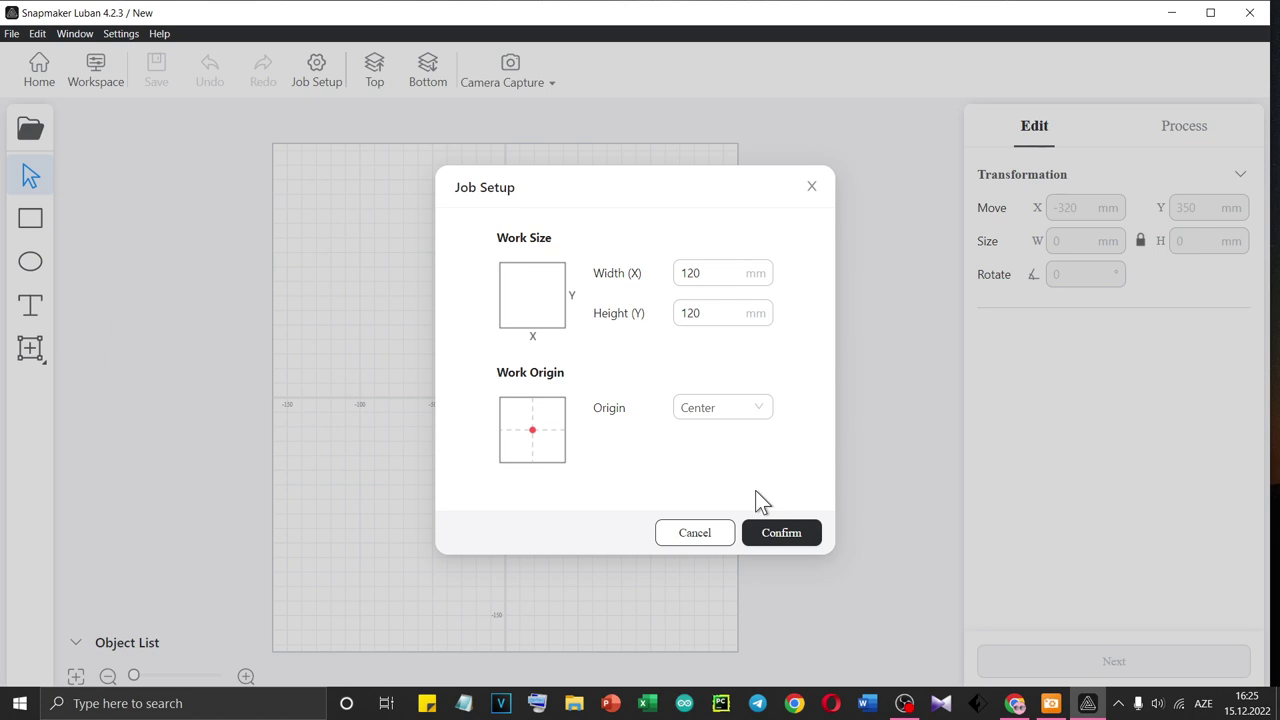
left_click(797, 537)
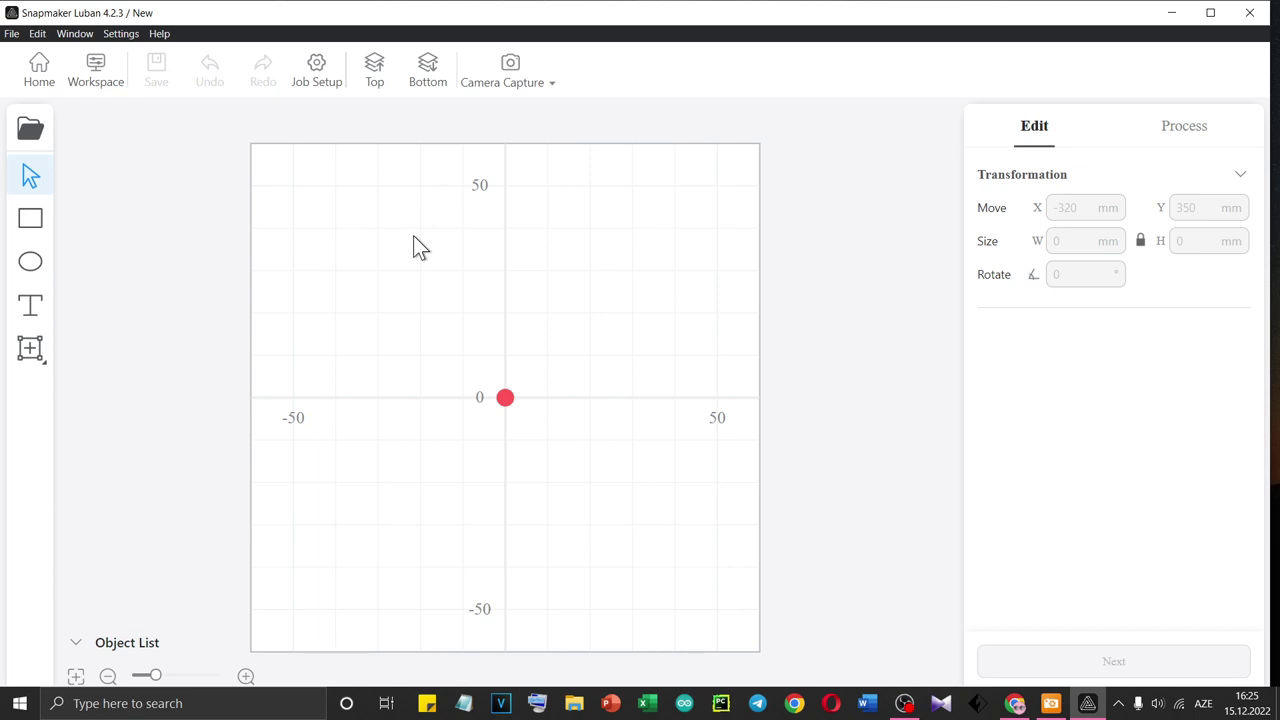
Review the job setup settings and the shapes available for insertion, without changing or drawing anything
left_click(335, 63)
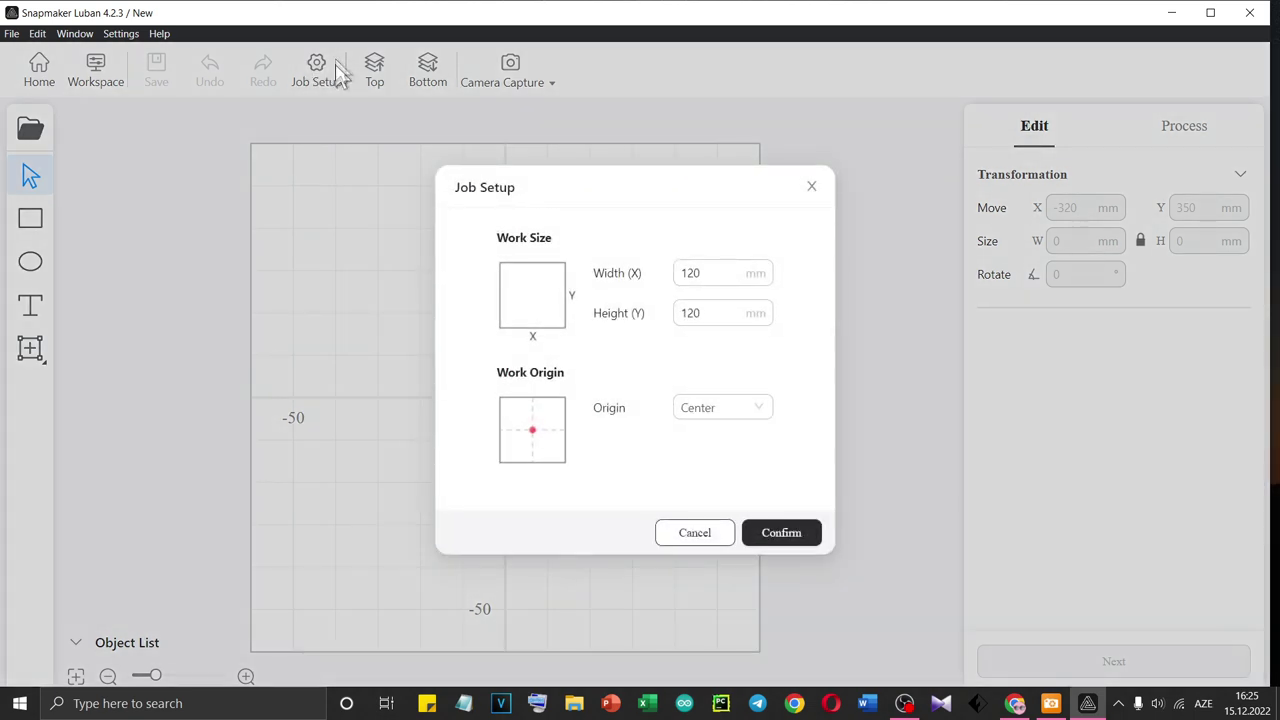
left_click(811, 189)
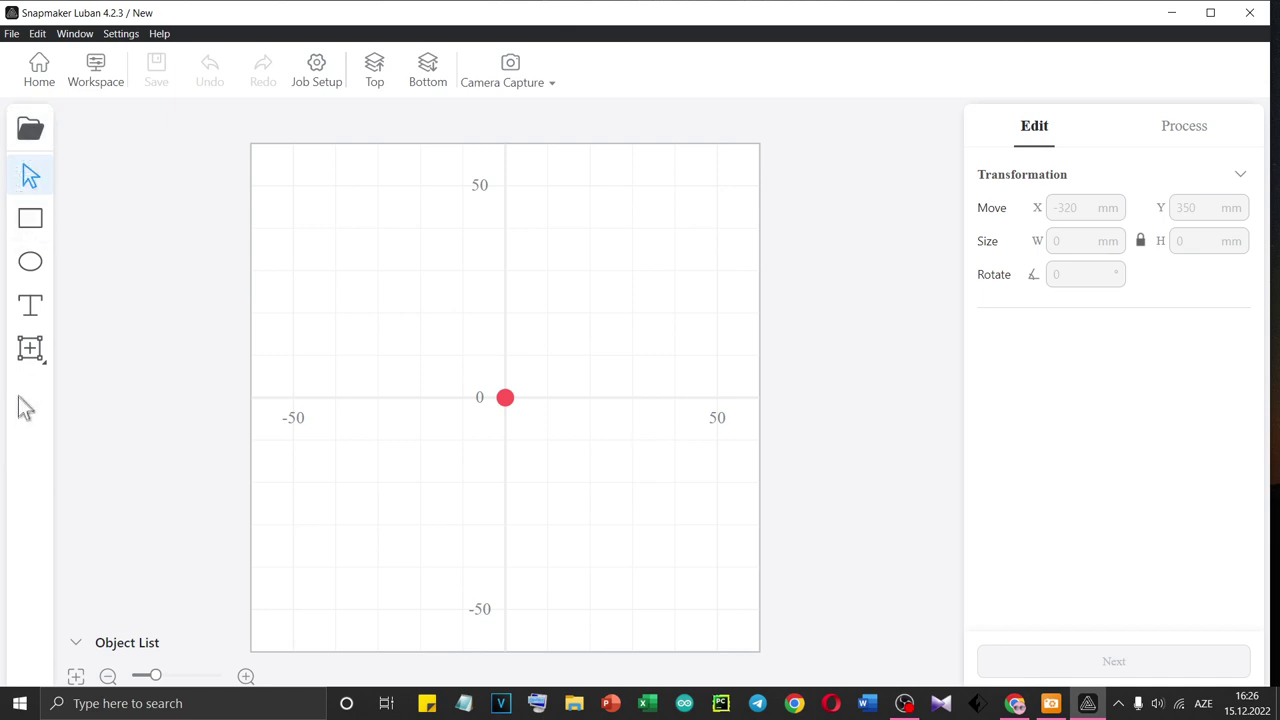
left_click(41, 364)
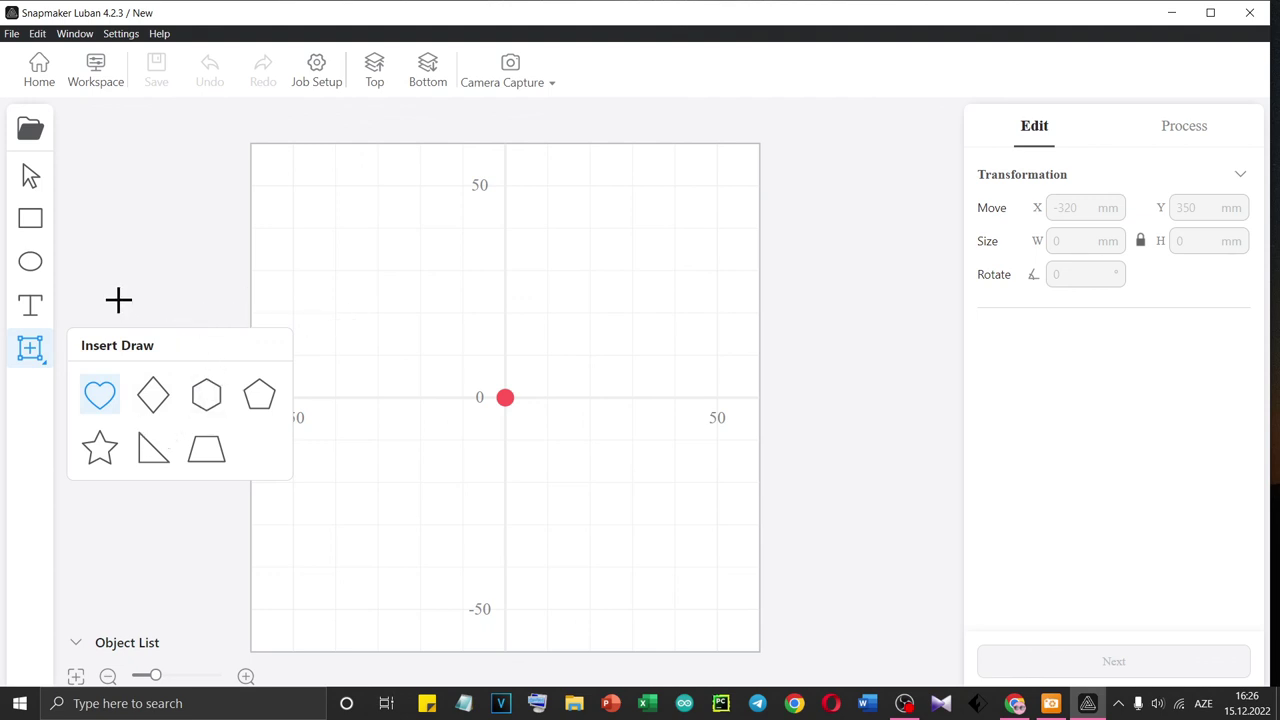
key("Escape")
Import the clock face image 12 (1).png from the Downloads folder
left_click(31, 131)
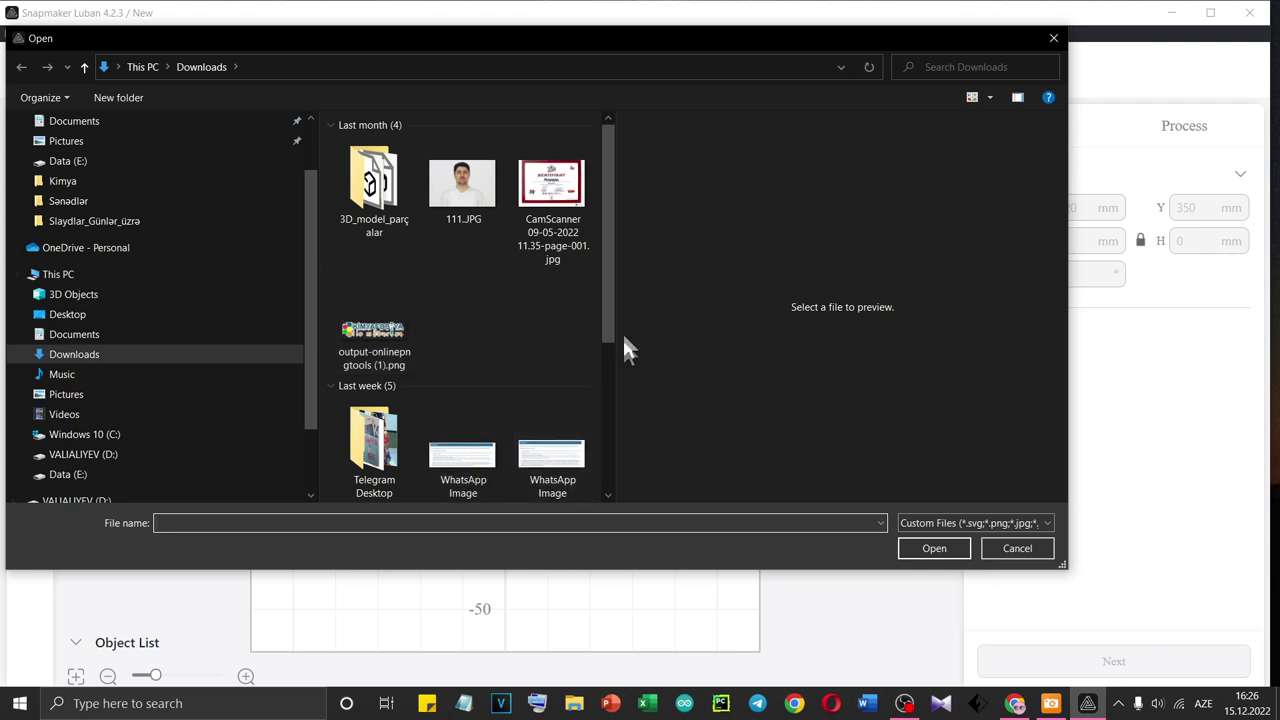
left_click_drag(609, 272, 603, 428)
left_click(488, 332)
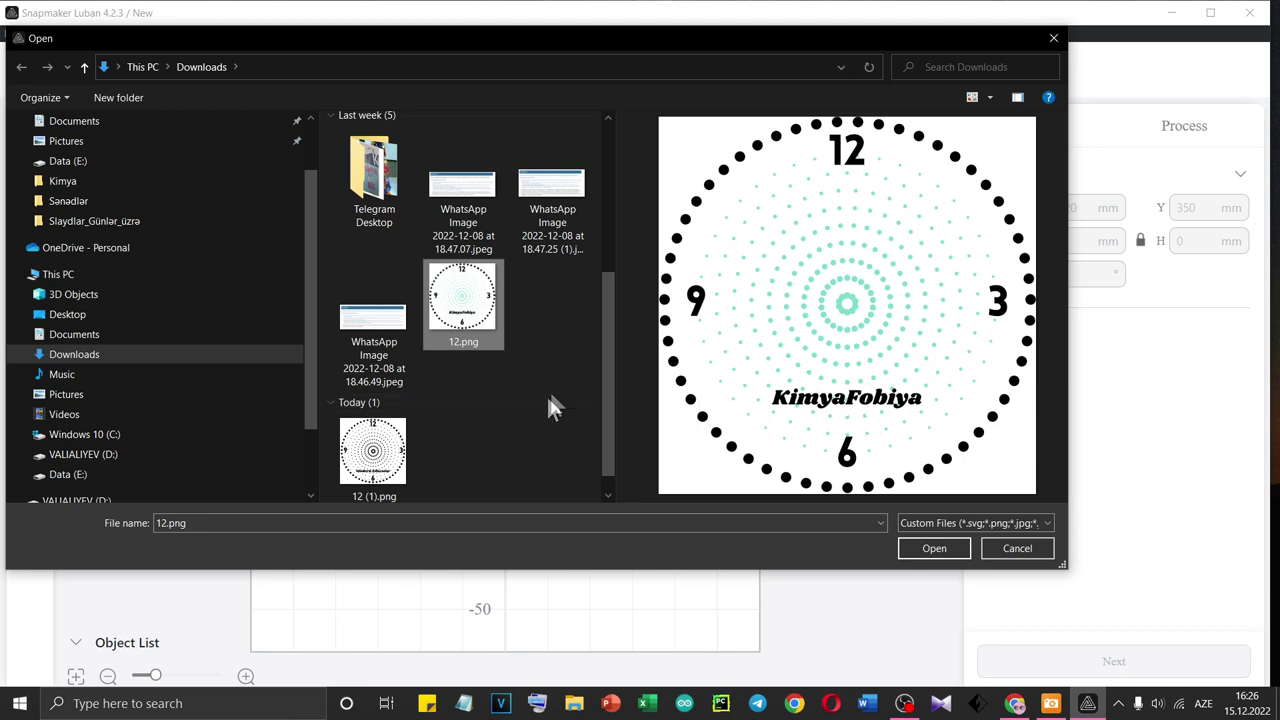
left_click(373, 450)
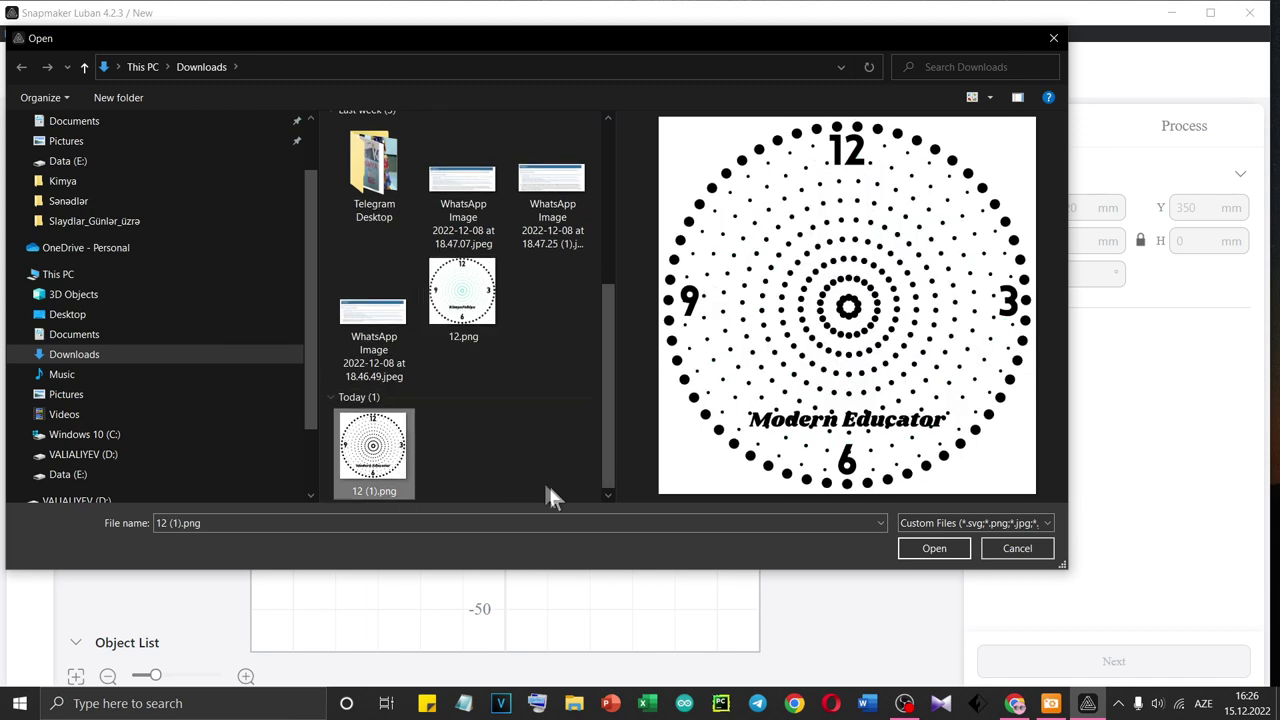
left_click(935, 548)
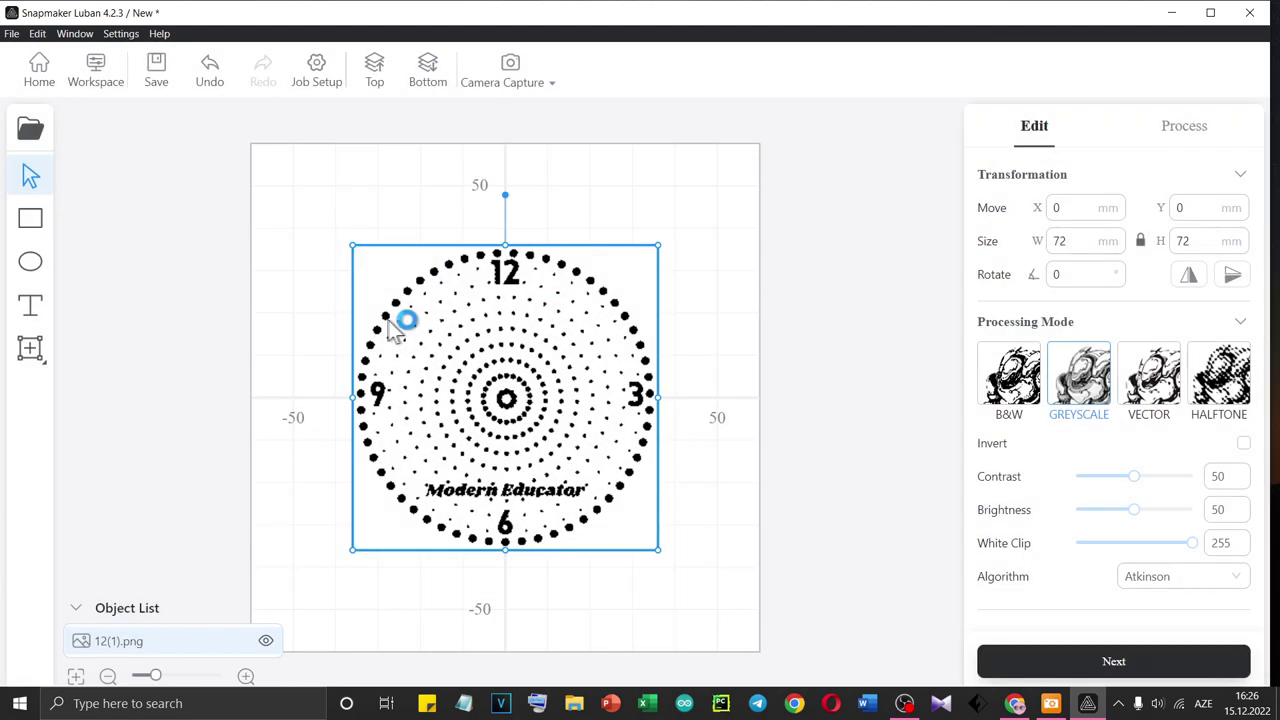
Enlarge the clock face image to about 119.8 × 119.8 mm so that it fills the work area
left_click_drag(352, 245, 252, 146)
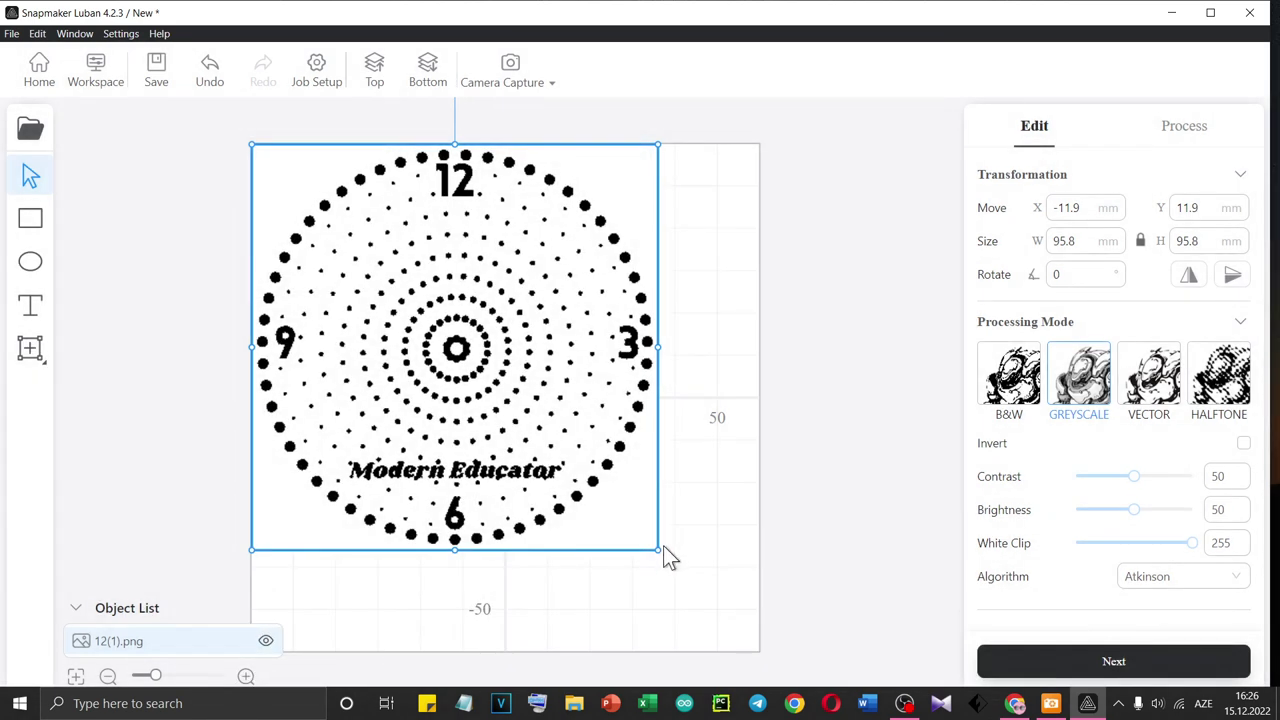
left_click(668, 575)
left_click(517, 494)
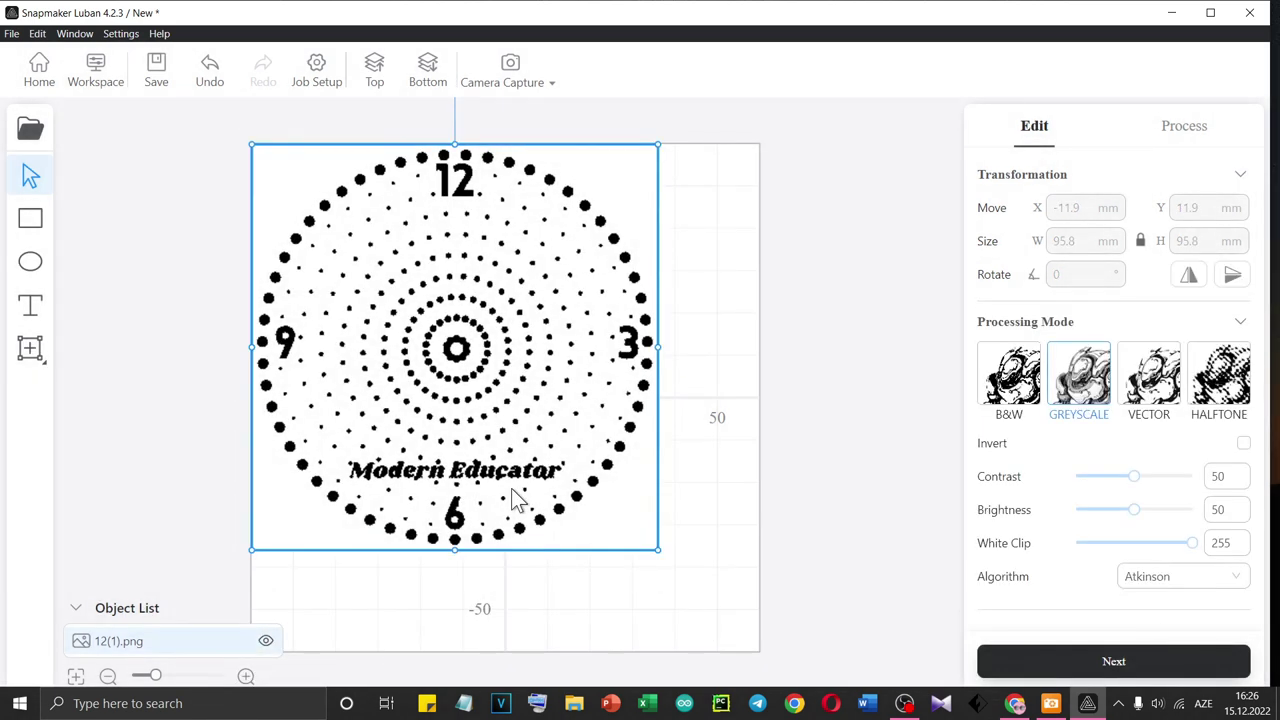
left_click_drag(657, 550, 760, 639)
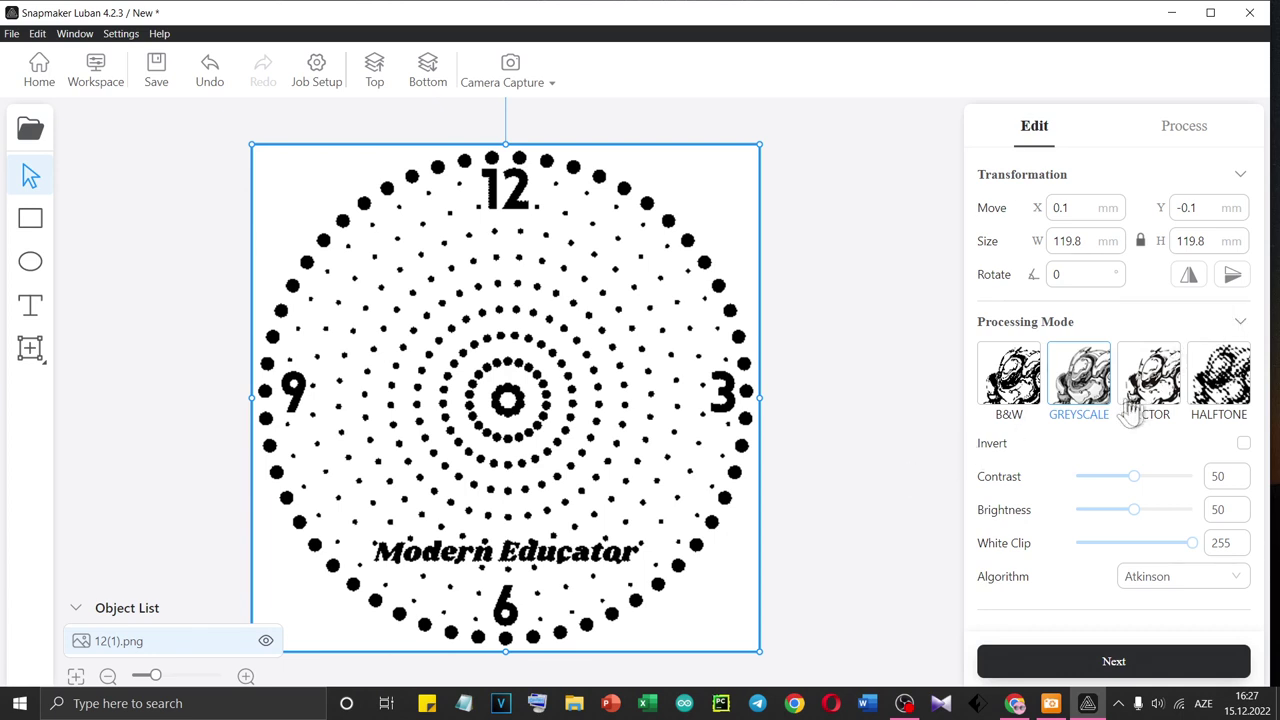
Inspect the clock face's dots up close and set the image's processing mode to Vector
scroll(545, 335, "up", 4)
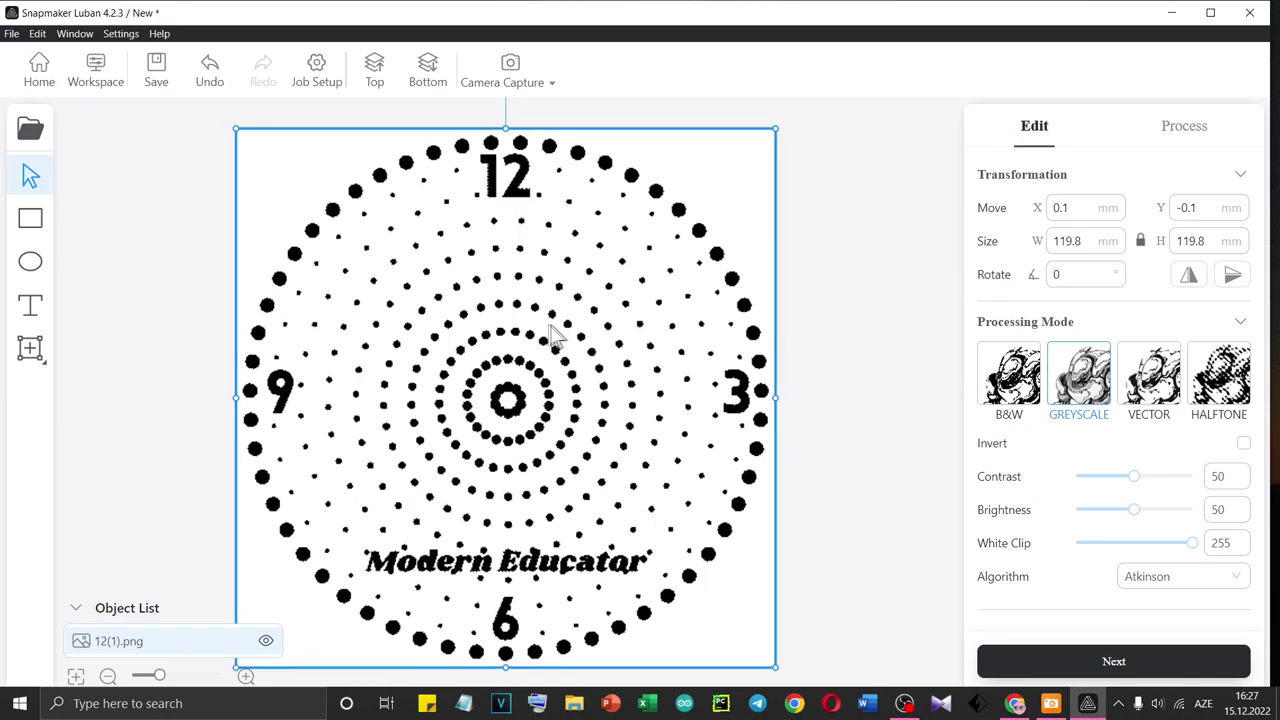
scroll(554, 336, "up", 4)
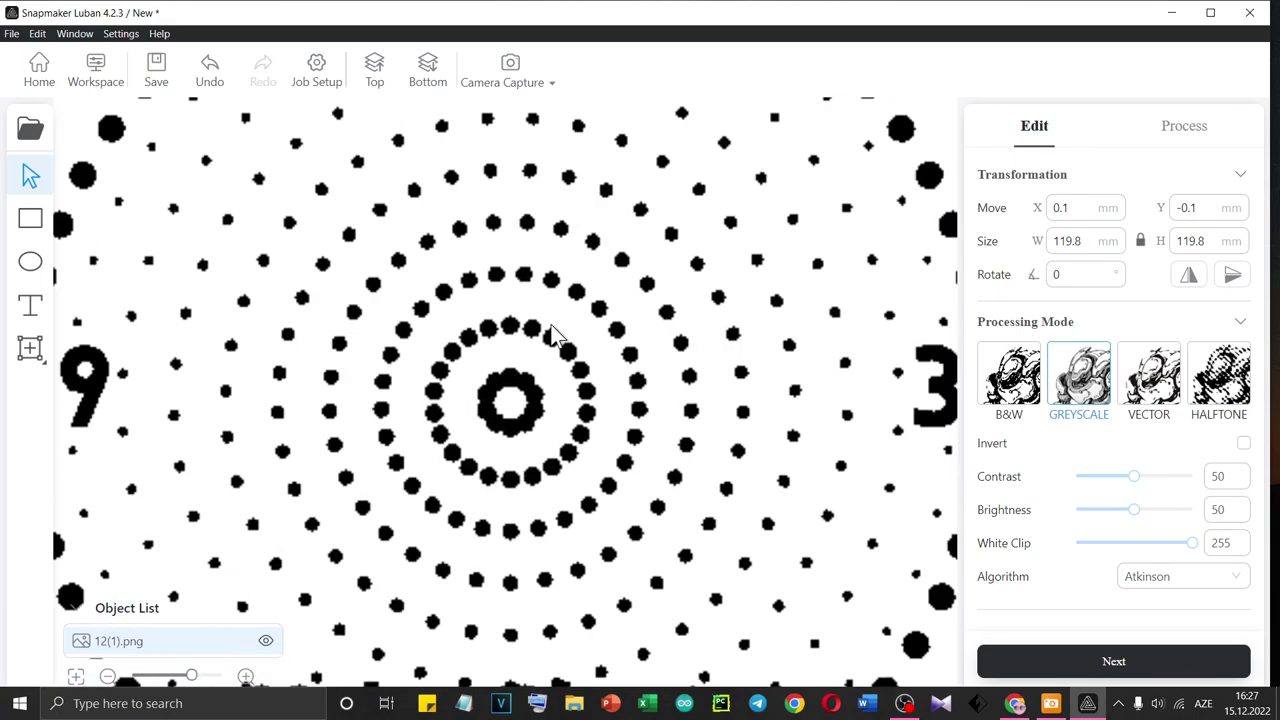
scroll(840, 410, "down", 5)
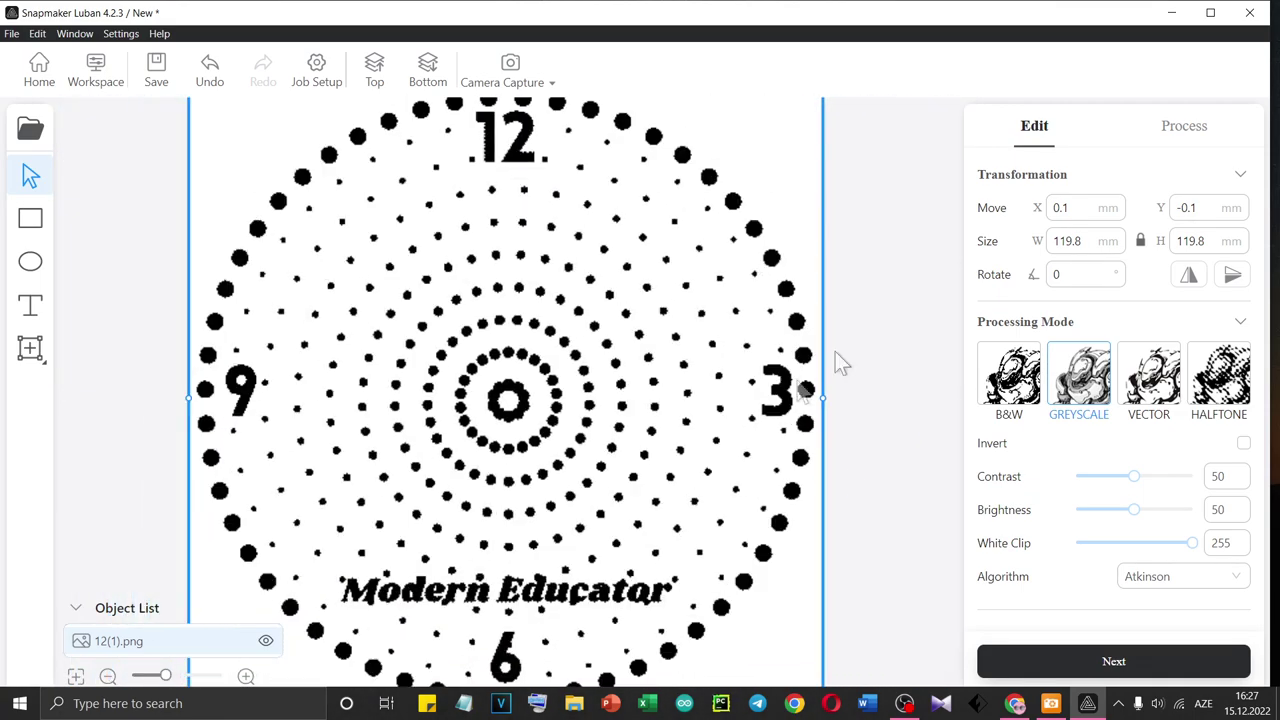
left_click(1146, 382)
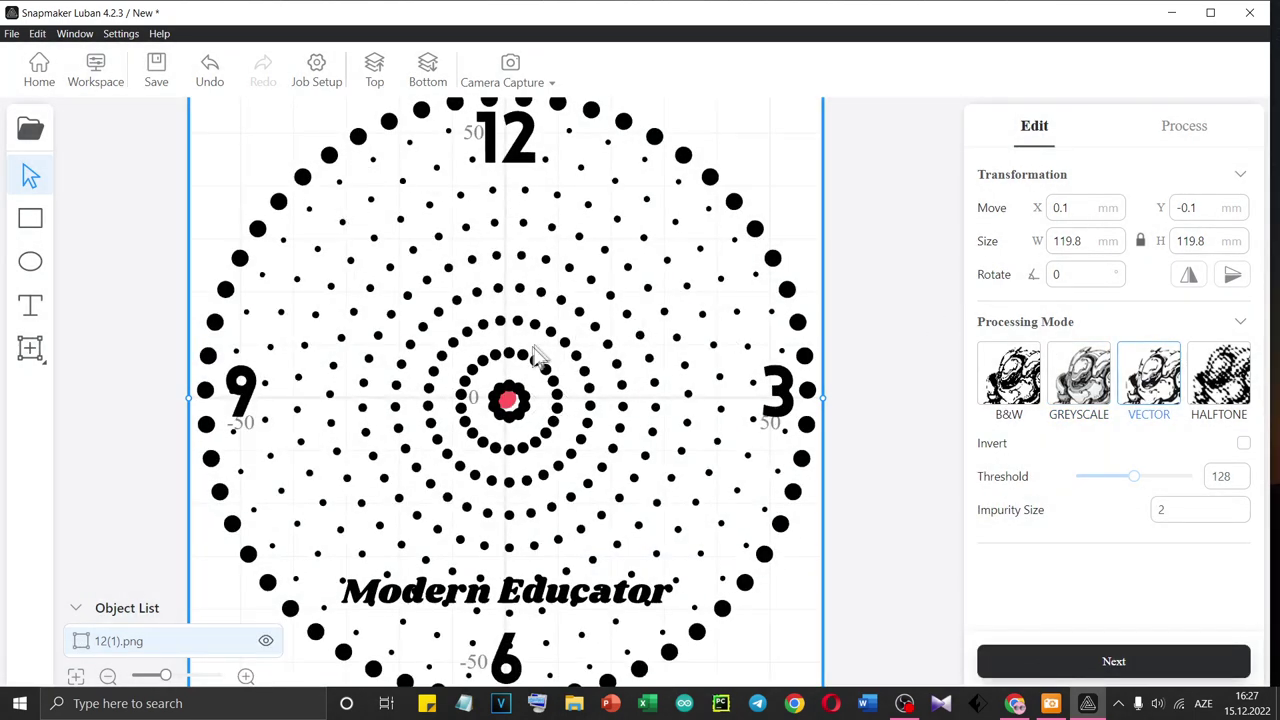
Inspect the clock face's dots, compare the Greyscale and B&W processing modes, and set the image's mode to Halftone
scroll(618, 385, "up", 1)
scroll(618, 385, "up", 3)
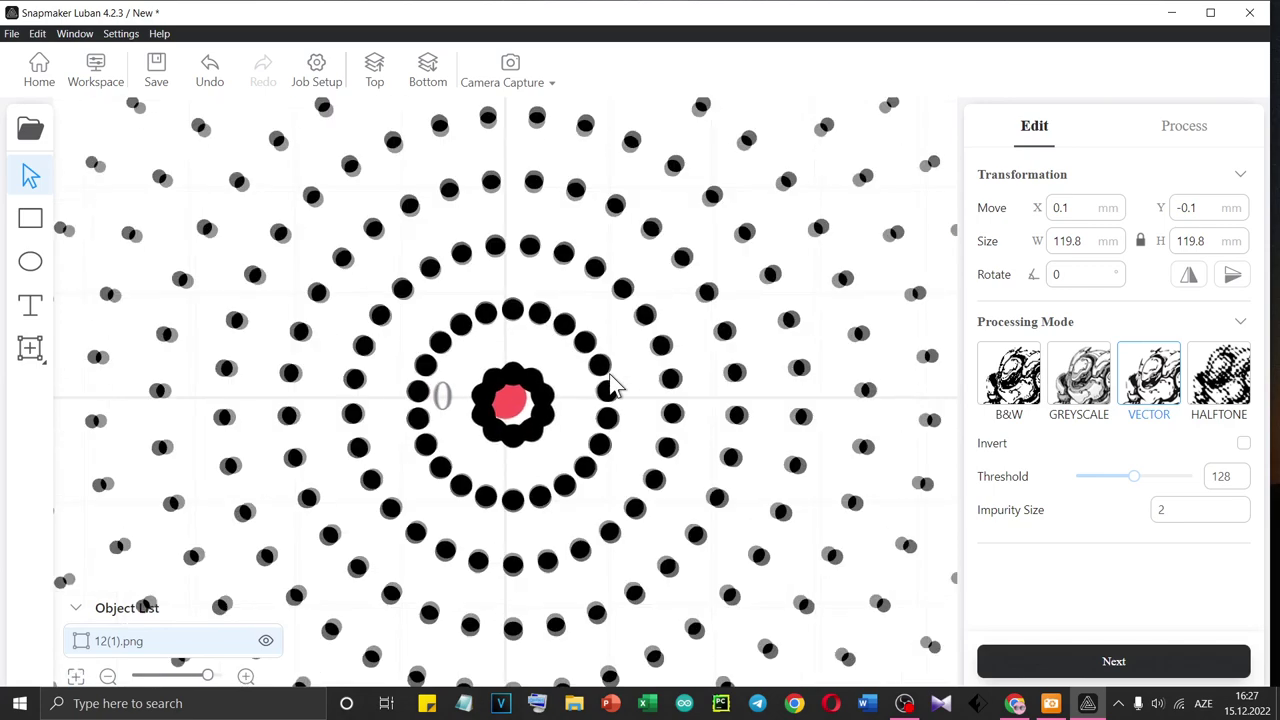
scroll(618, 390, "down", 5)
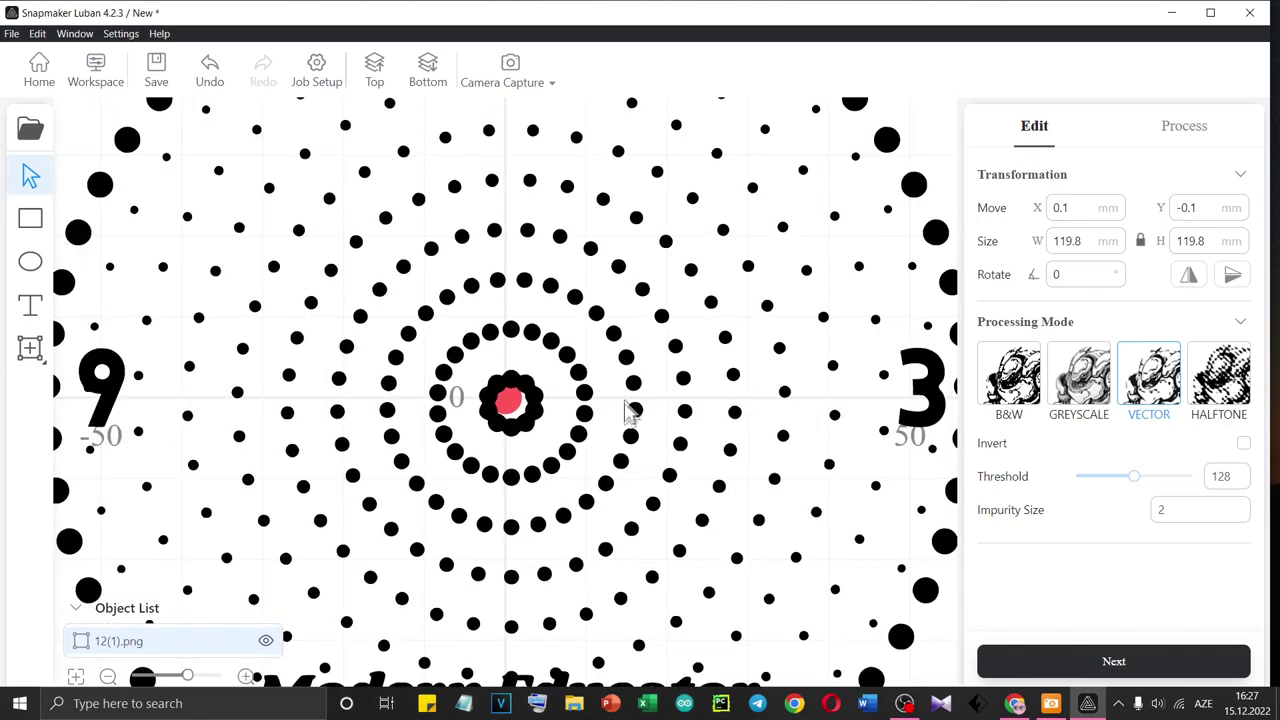
scroll(613, 400, "down", 4)
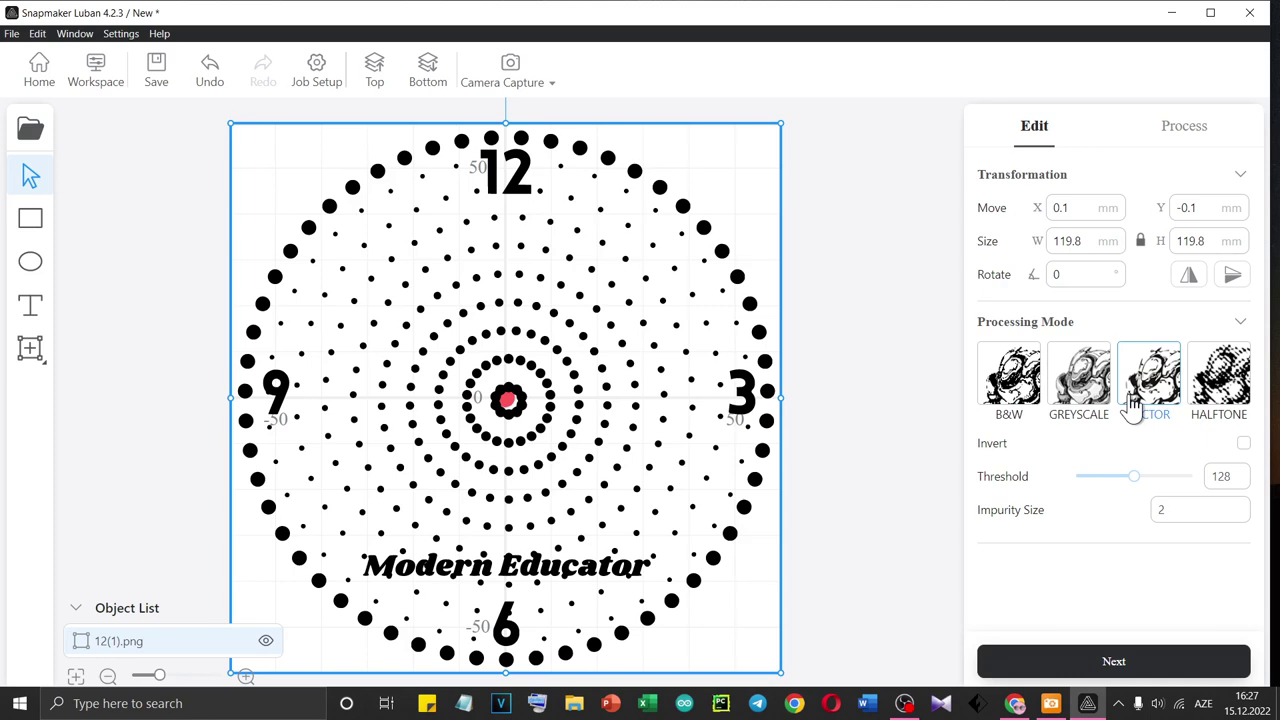
left_click(1080, 378)
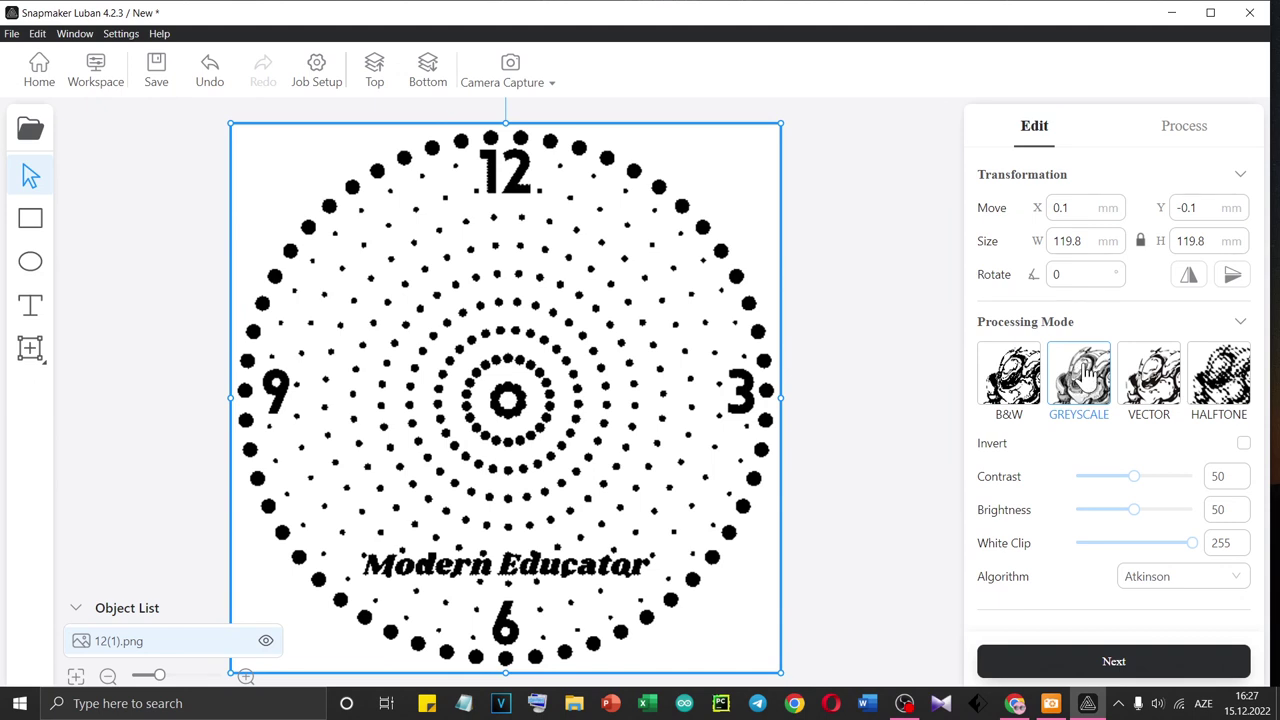
left_click(1012, 390)
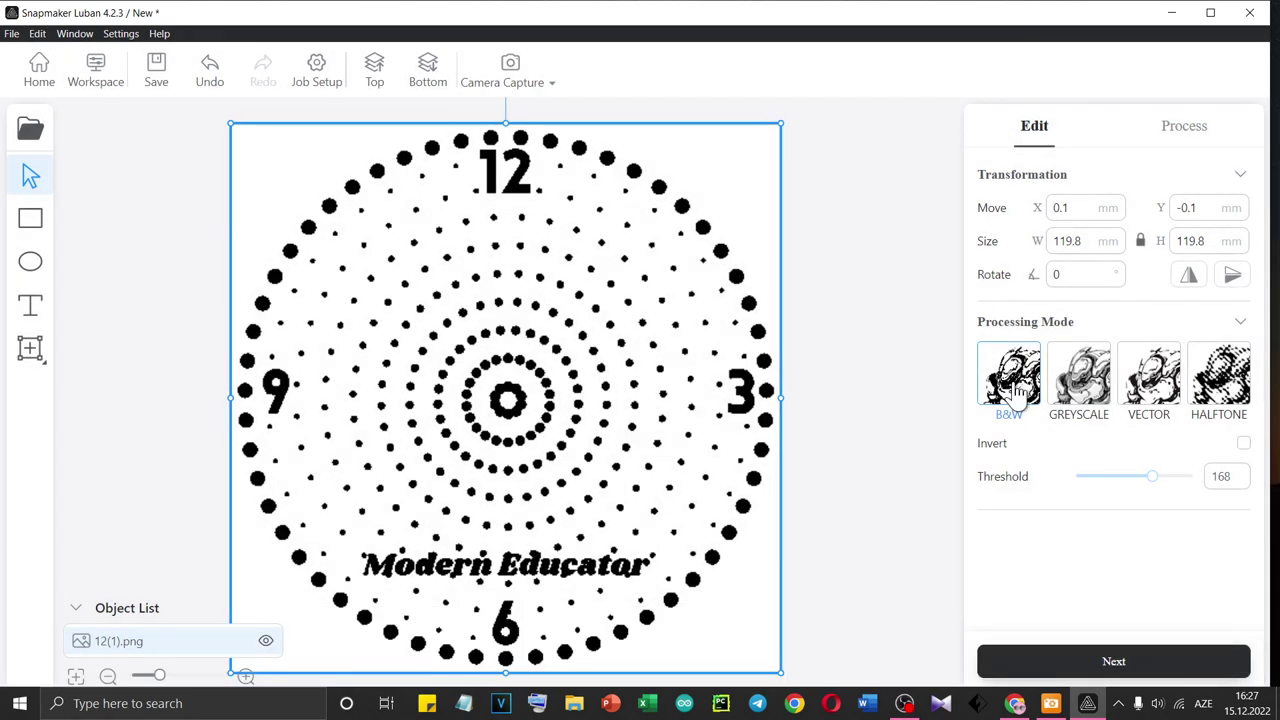
left_click(1235, 378)
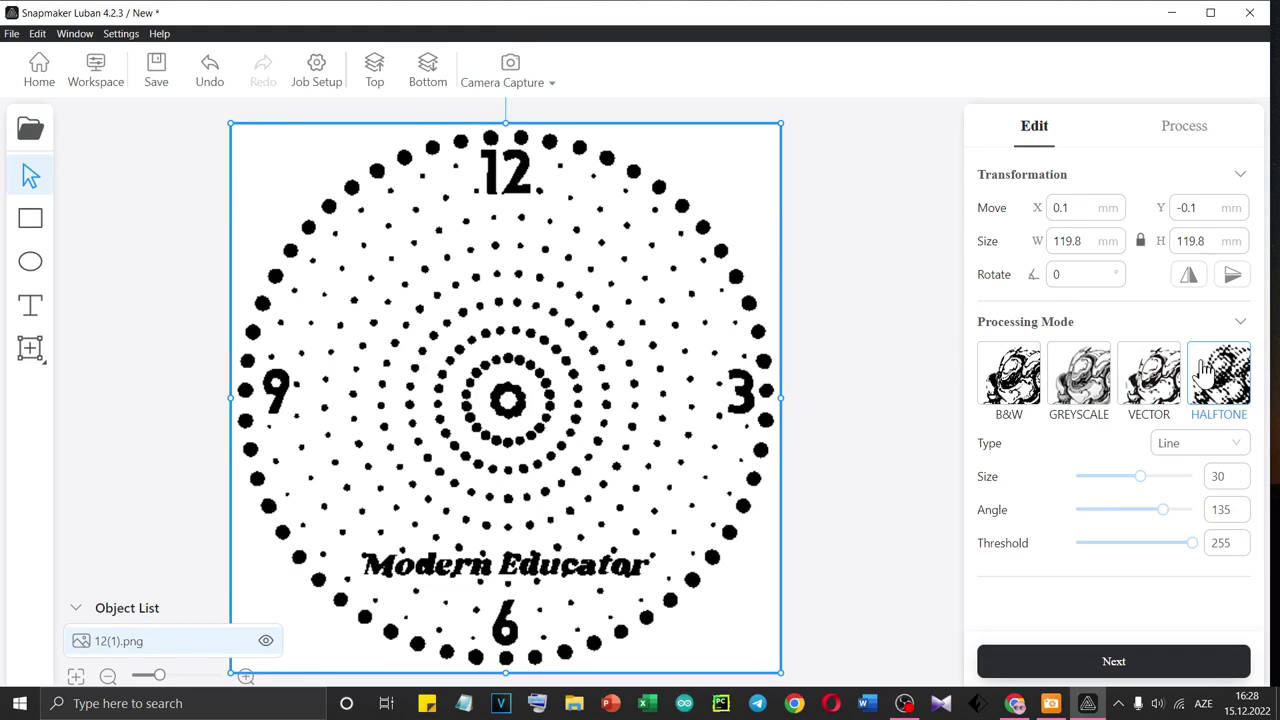
Mirror the clock face image horizontally and flip it back to its original orientation
left_click(1189, 278)
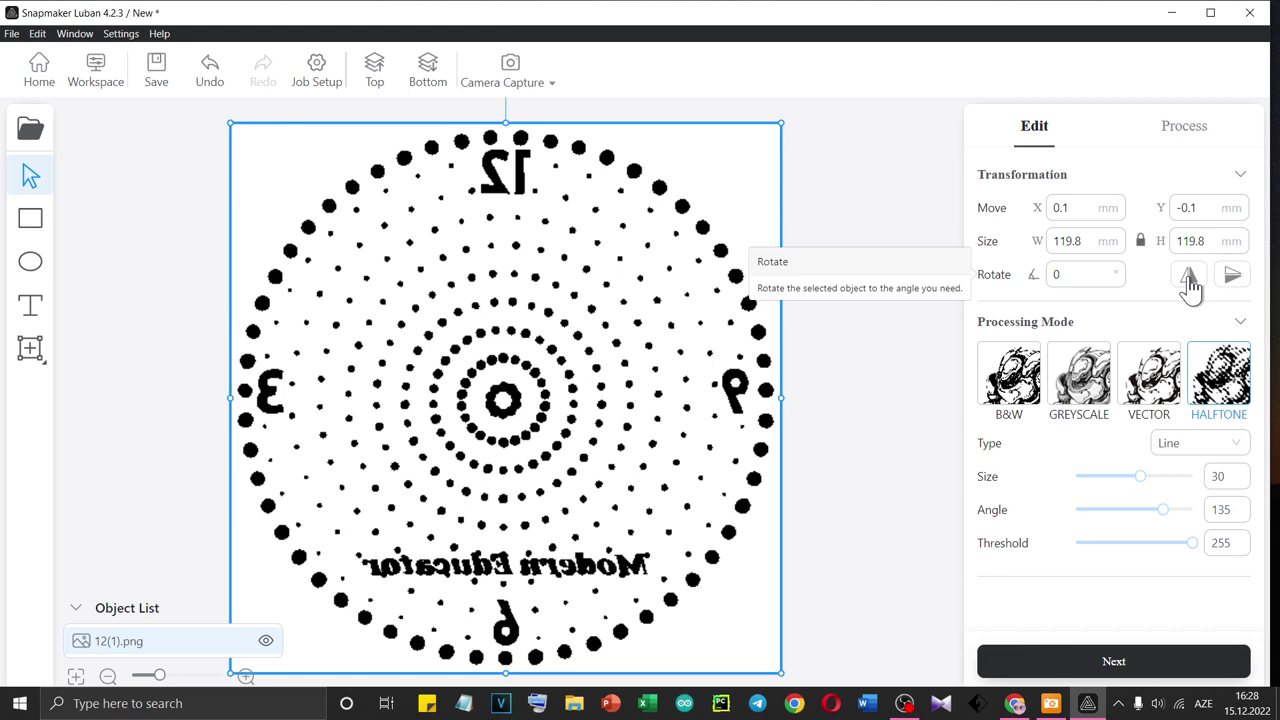
left_click(1189, 277)
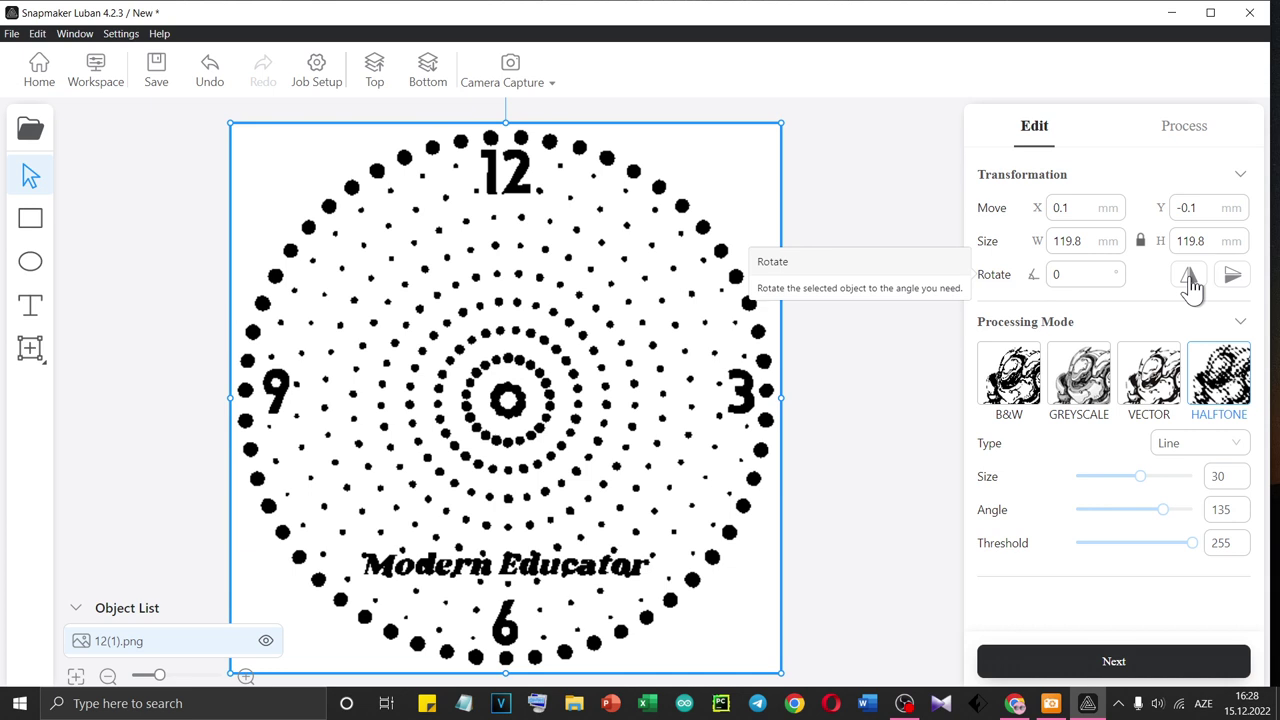
left_click(1165, 150)
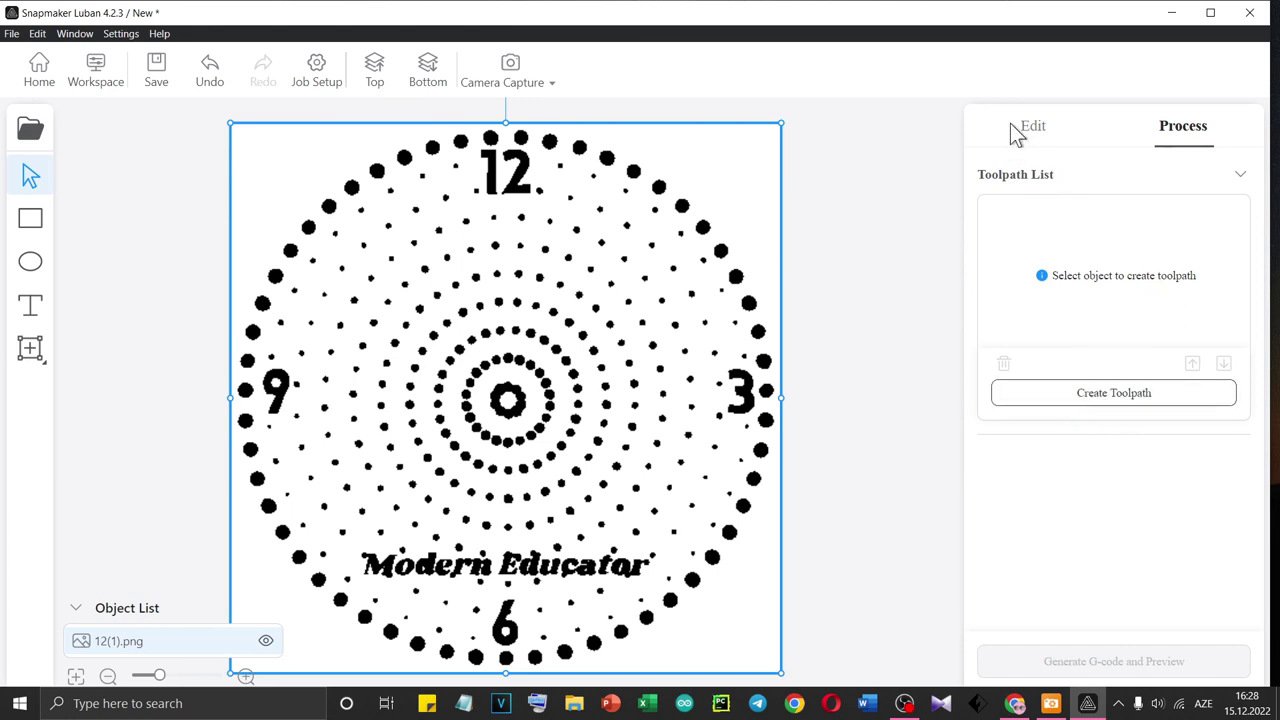
left_click(873, 271)
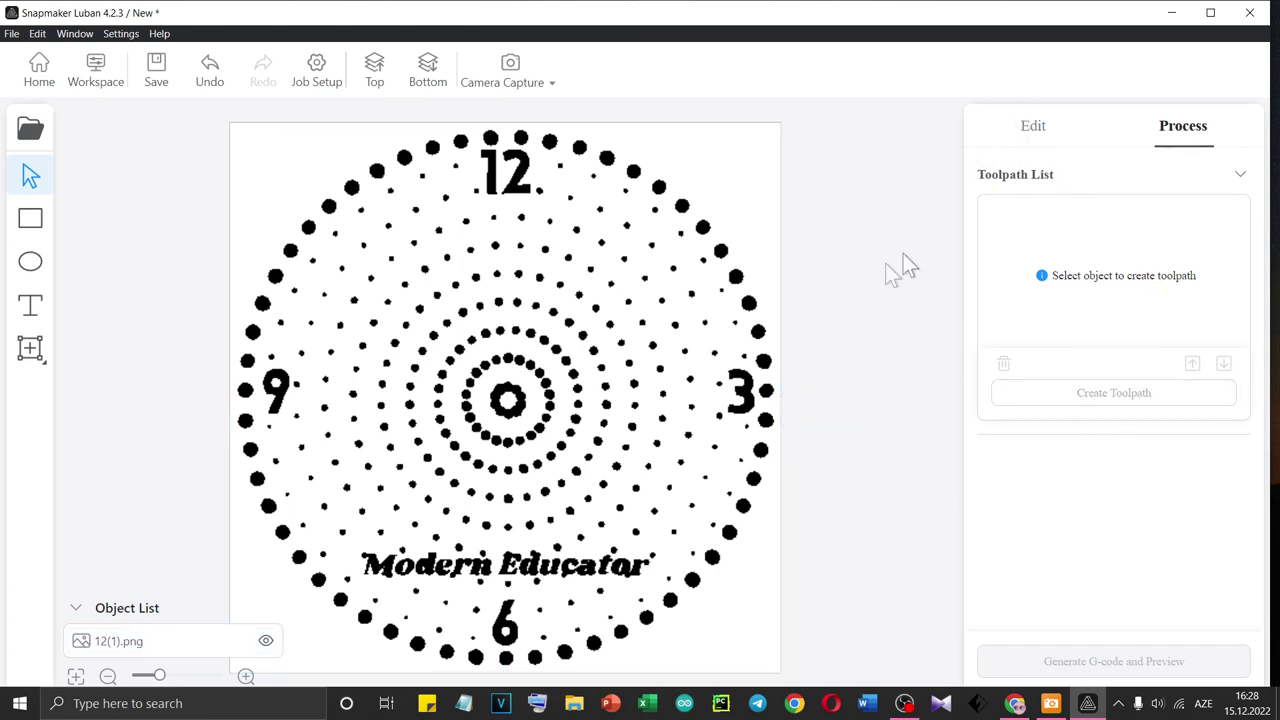
left_click(1030, 125)
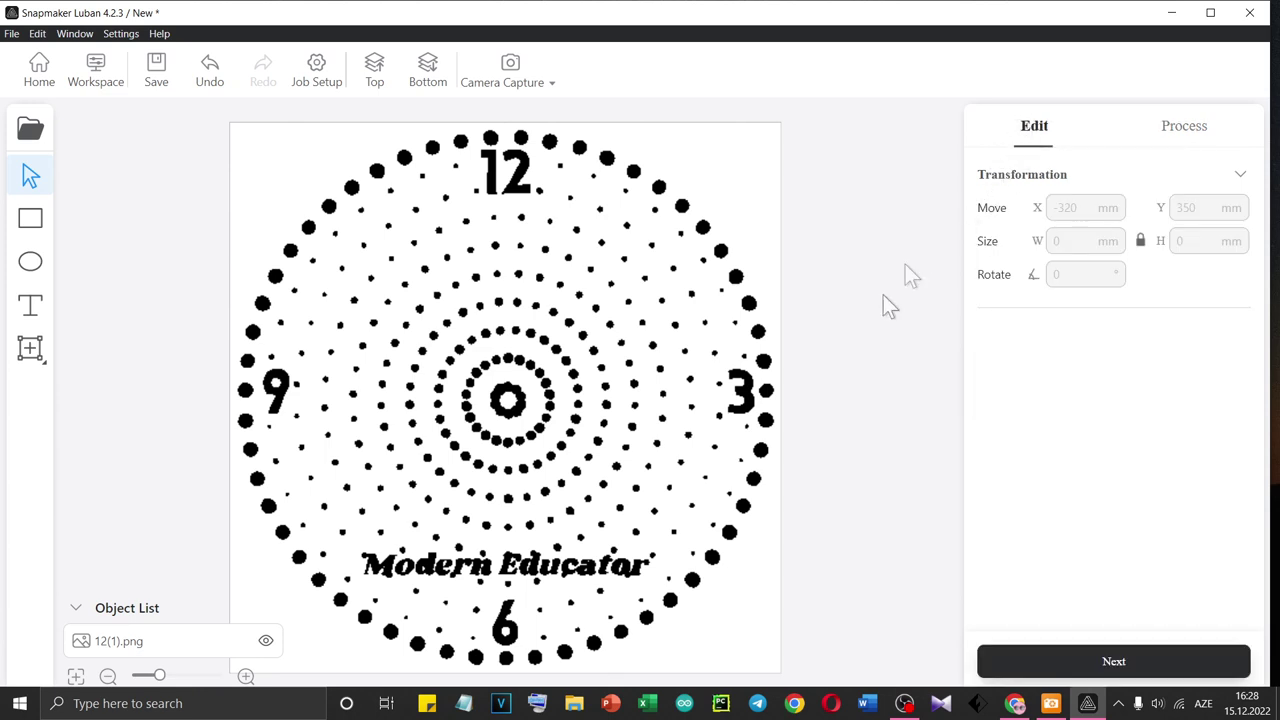
left_click(702, 371)
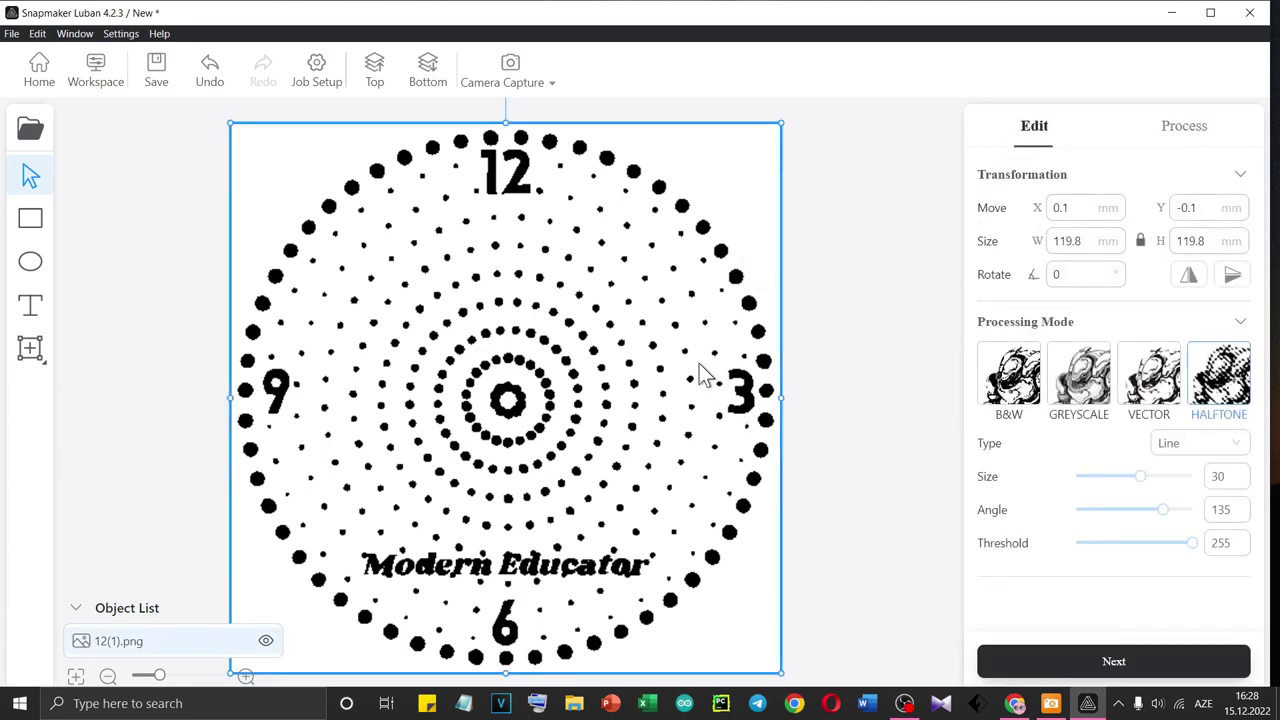
left_click(849, 293)
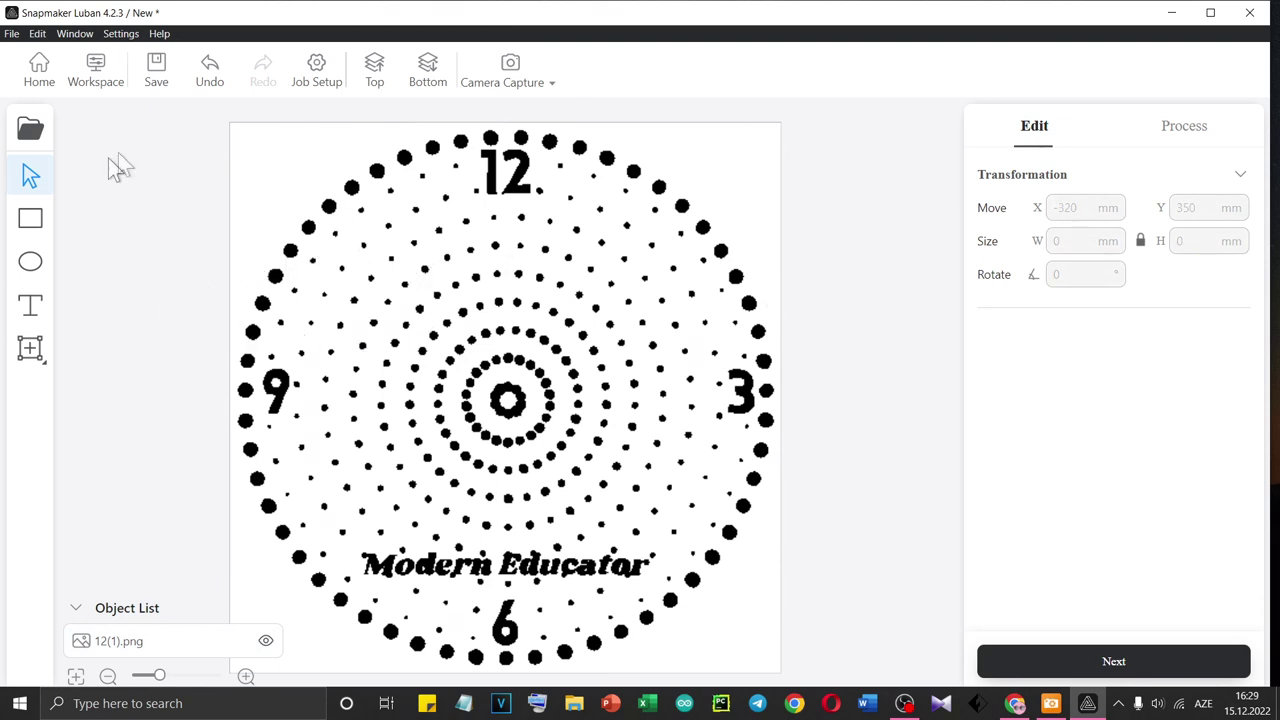
Draw a rectangle over the middle of the clock face, then select and delete it
left_click(33, 230)
left_click_drag(367, 262, 642, 467)
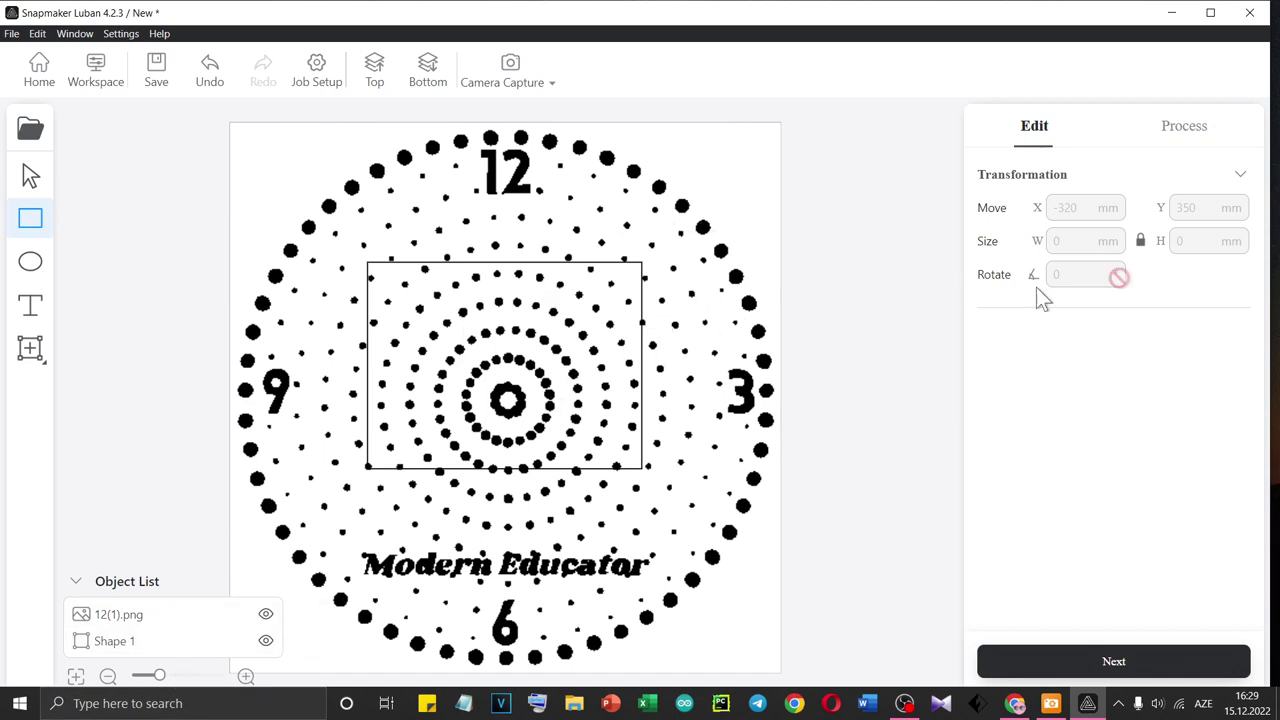
left_click(1183, 147)
left_click(640, 410)
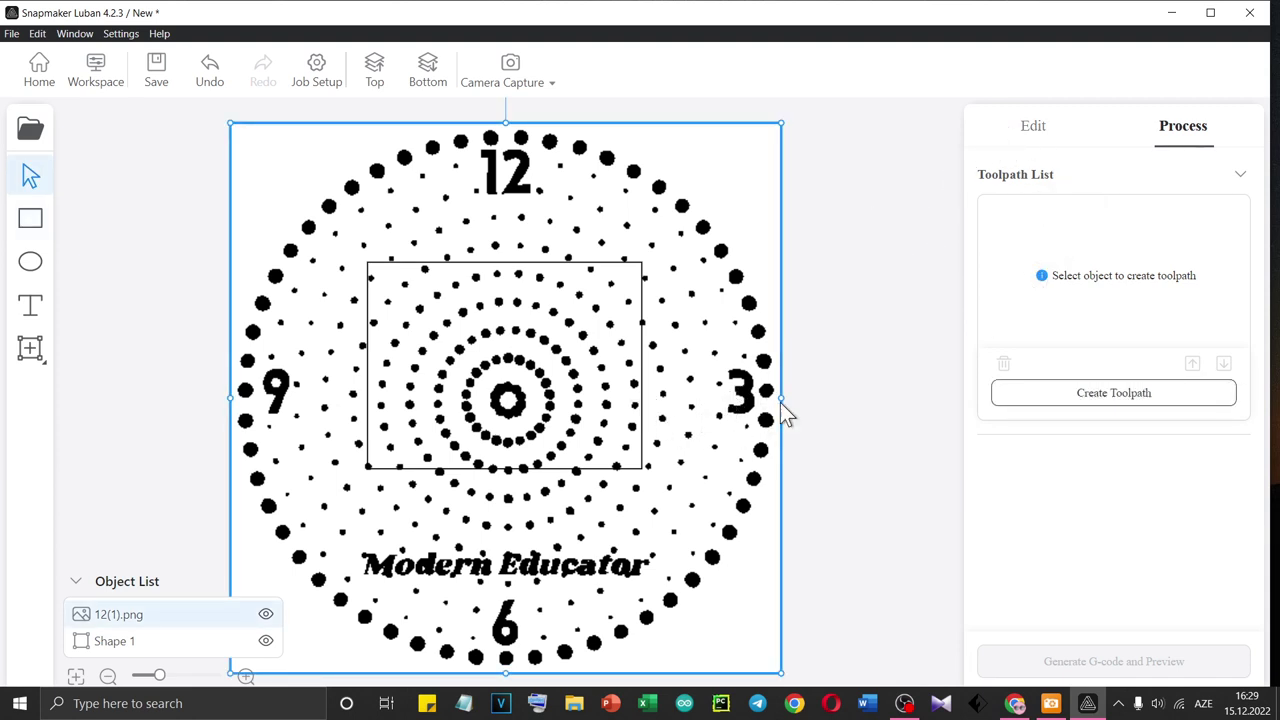
left_click(818, 400)
left_click(638, 469)
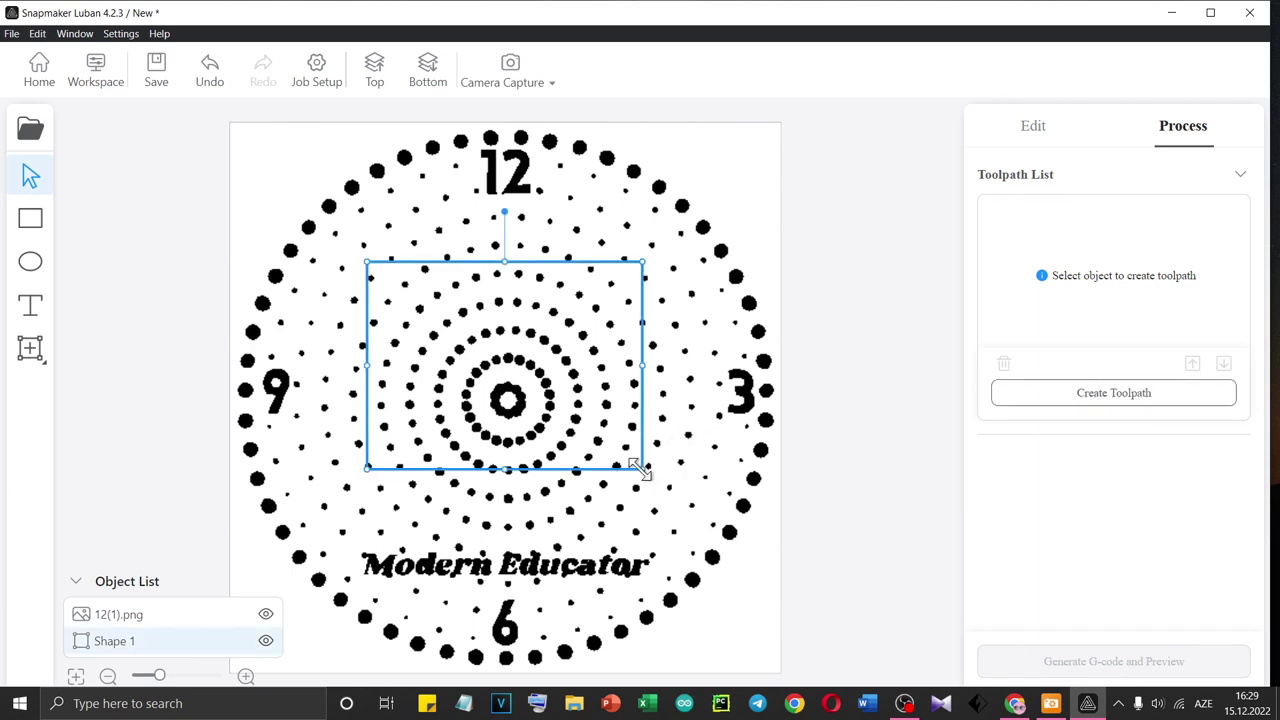
key("Delete")
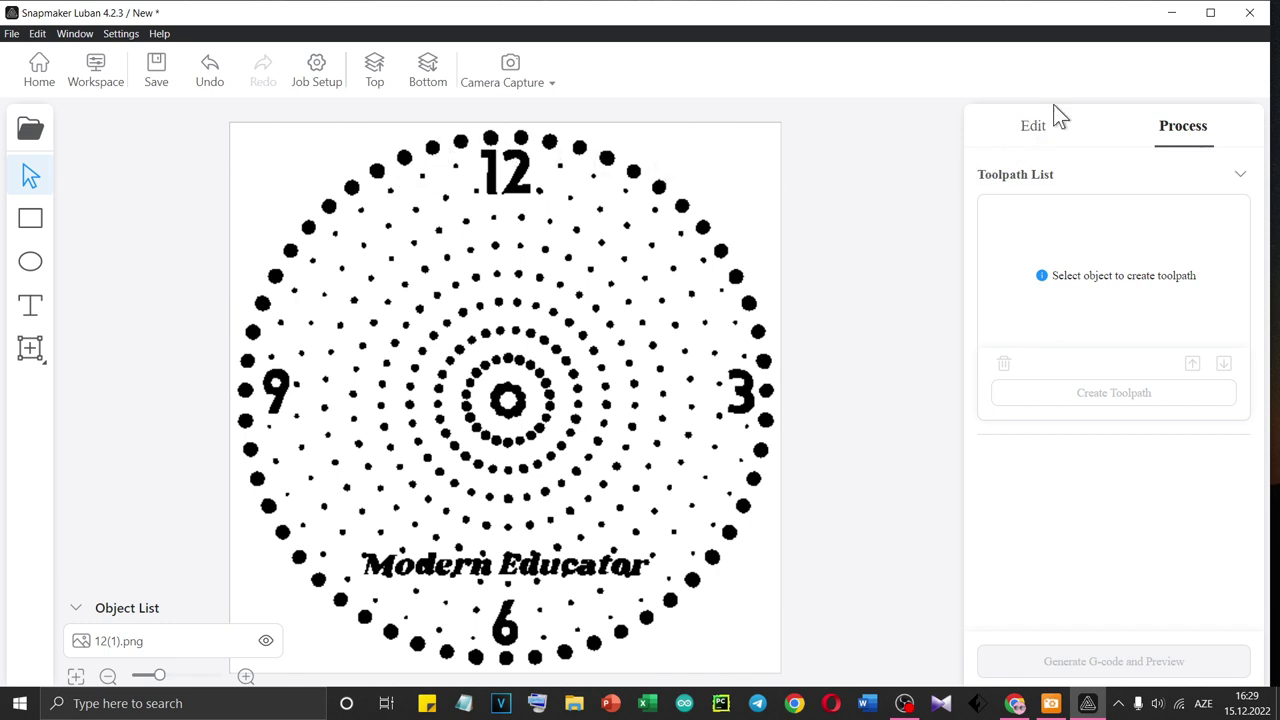
Review the processing method options in the clock face image's toolpath settings without creating a toolpath
left_click(645, 402)
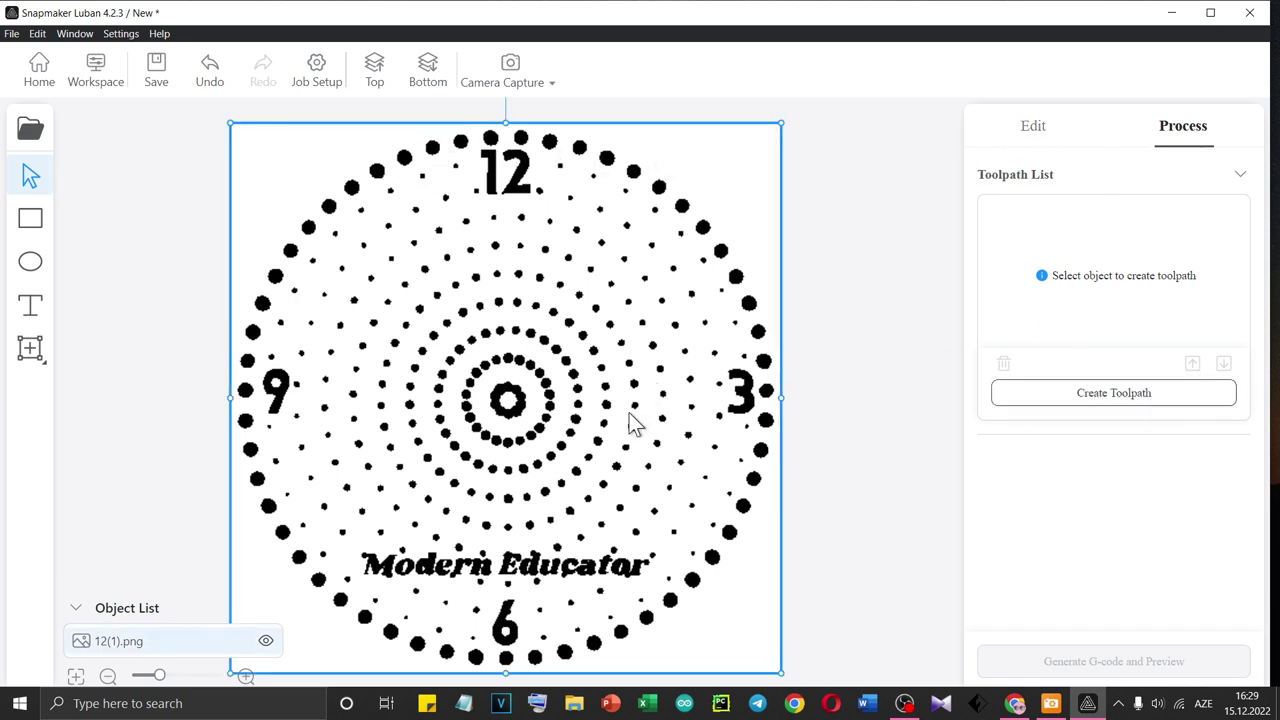
left_click(858, 320)
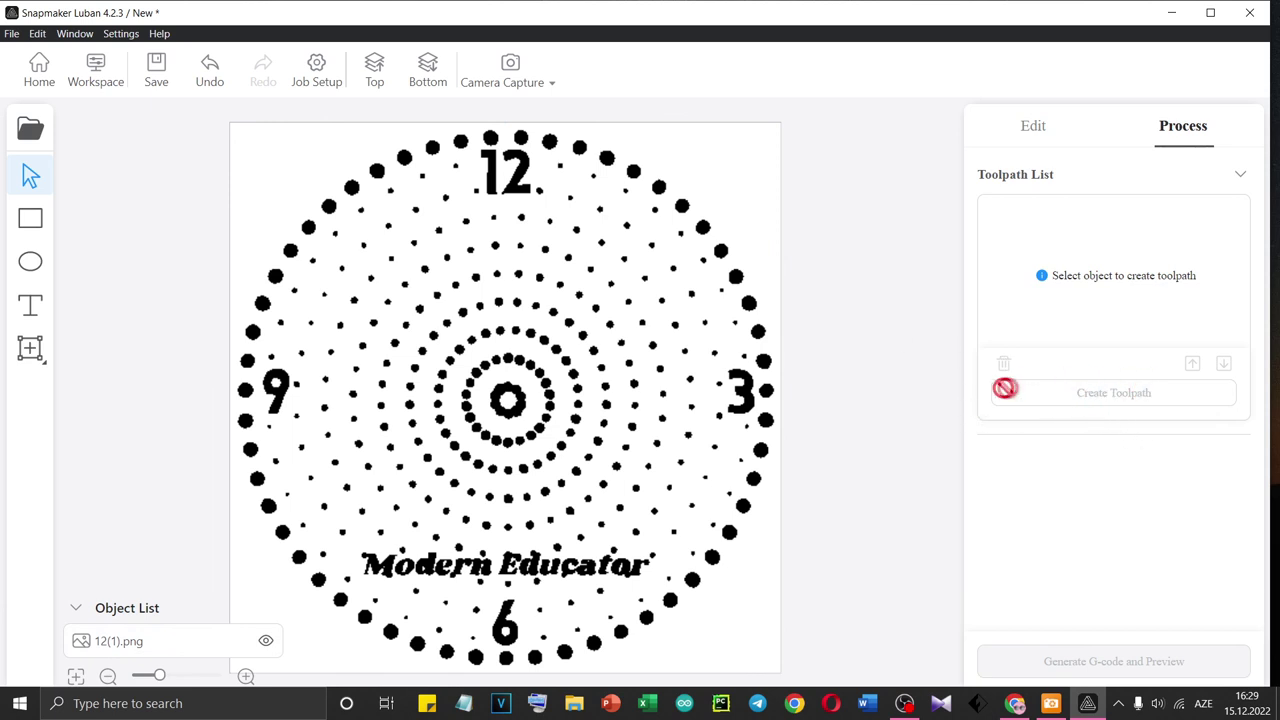
left_click(745, 362)
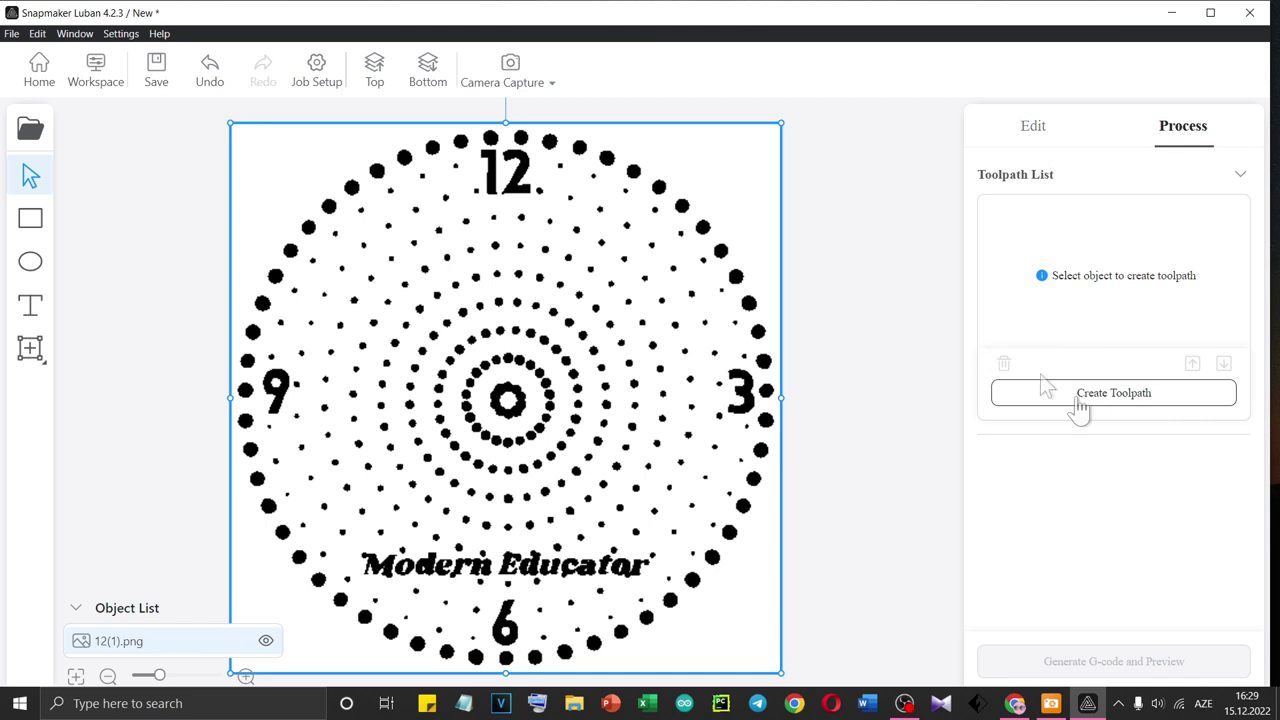
left_click(1148, 402)
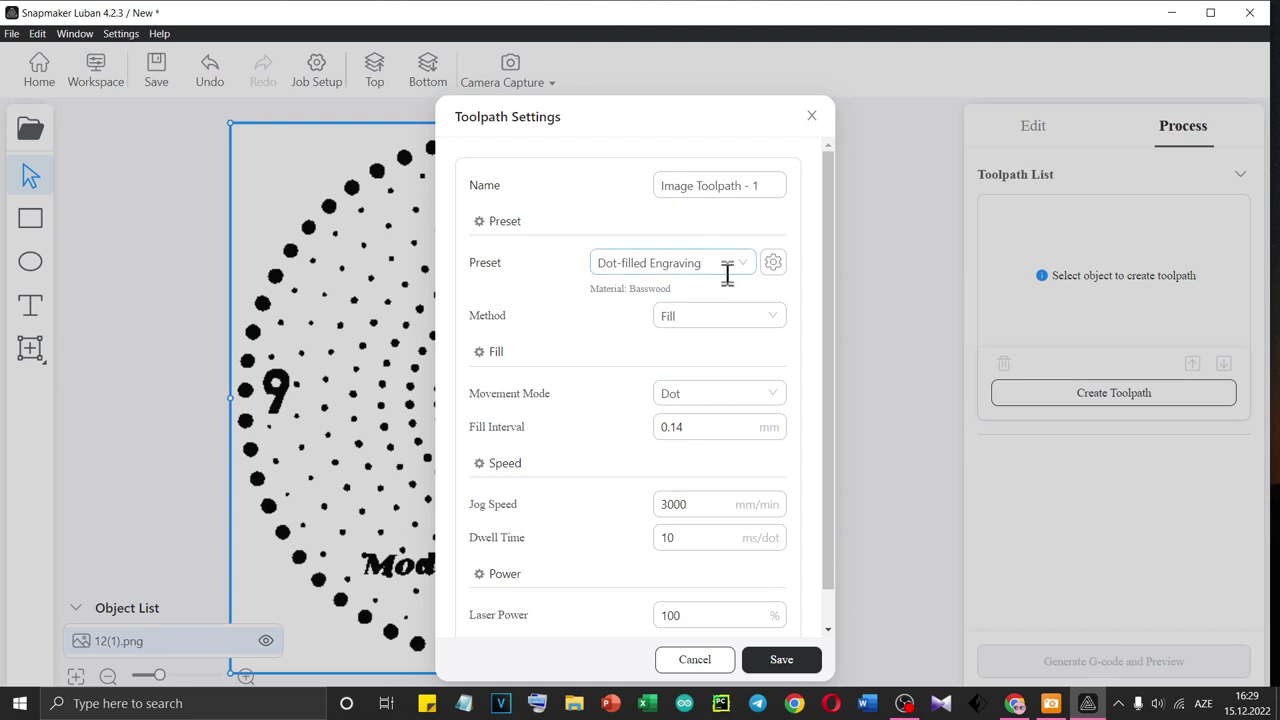
left_click(740, 318)
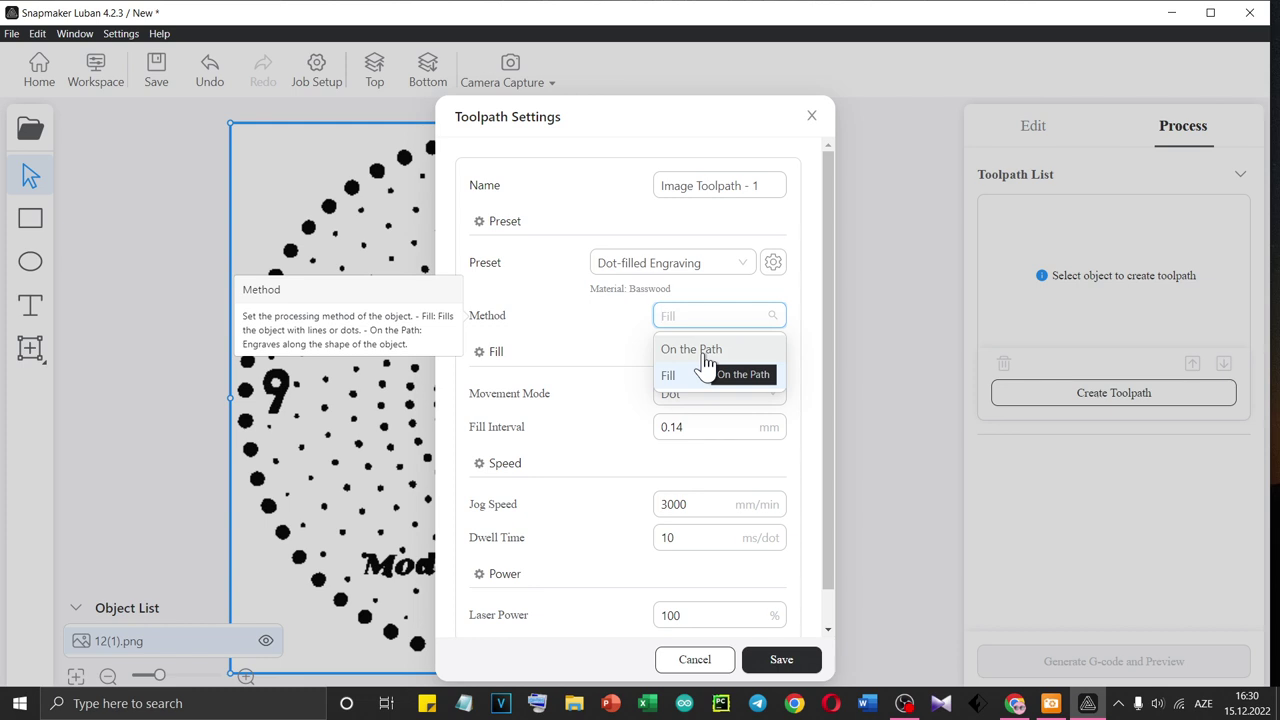
left_click(812, 117)
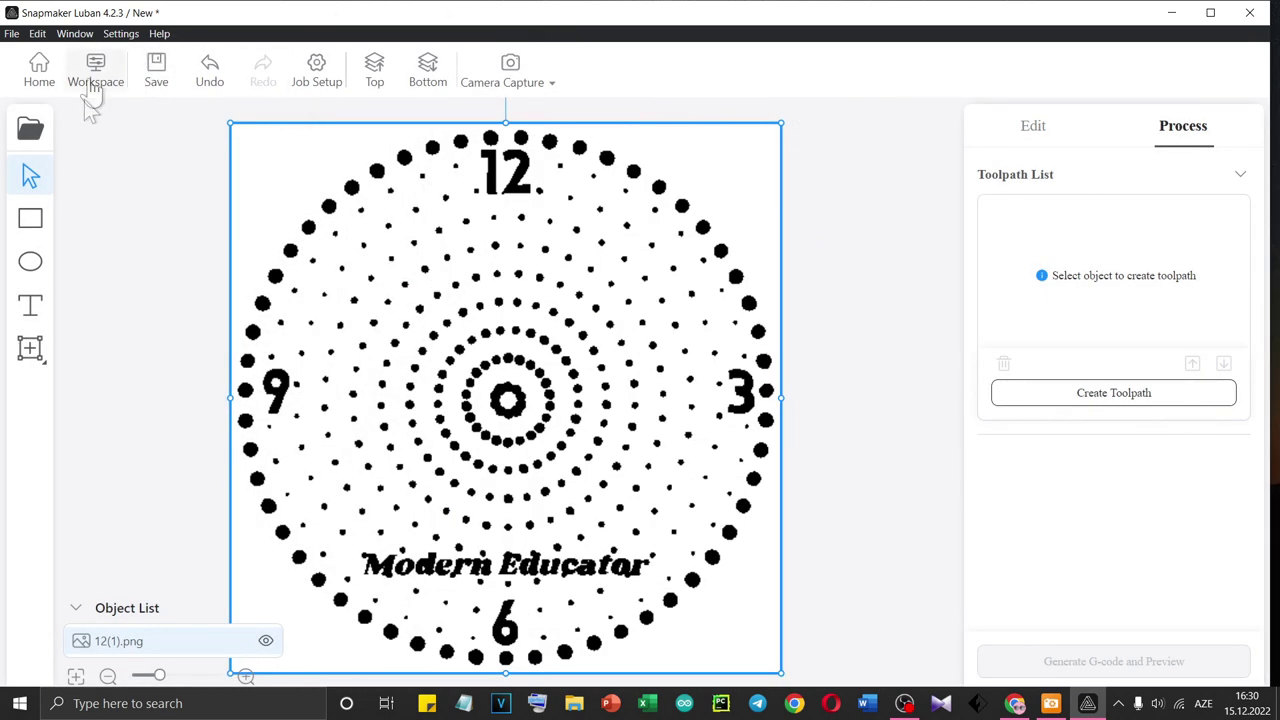
Review the available interface languages in the general preferences without changing anything
left_click(115, 33)
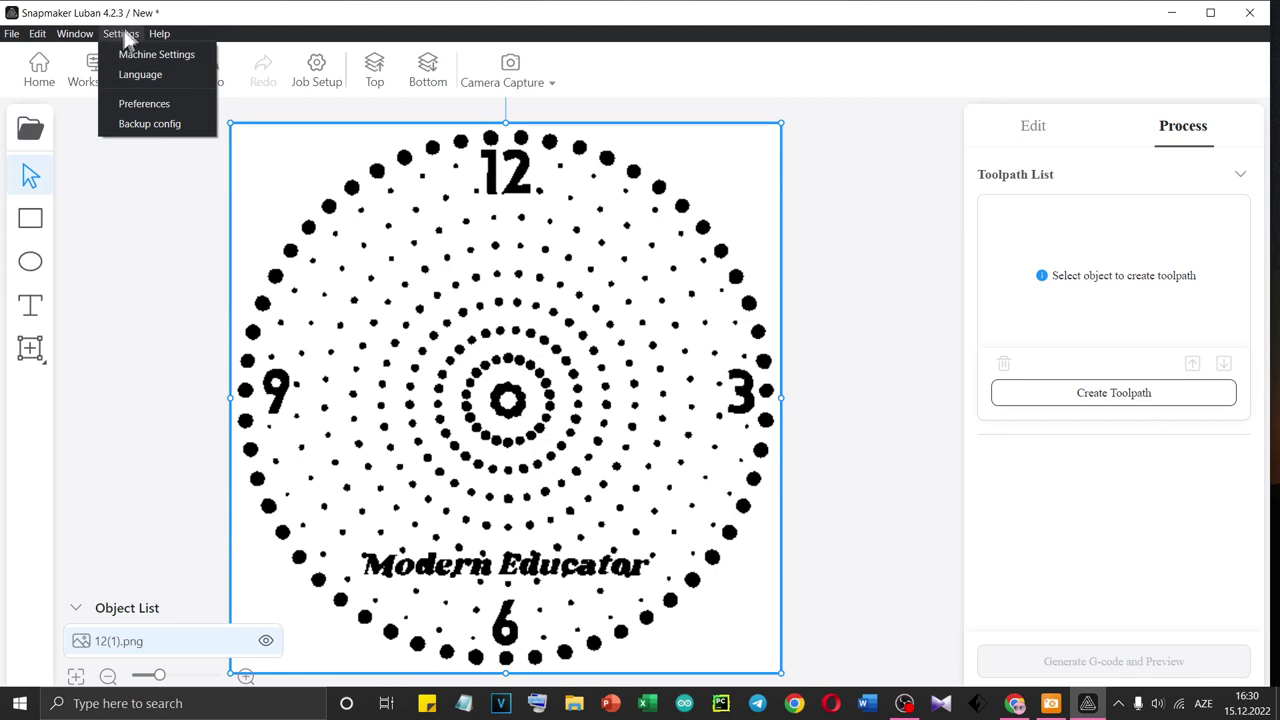
left_click(150, 103)
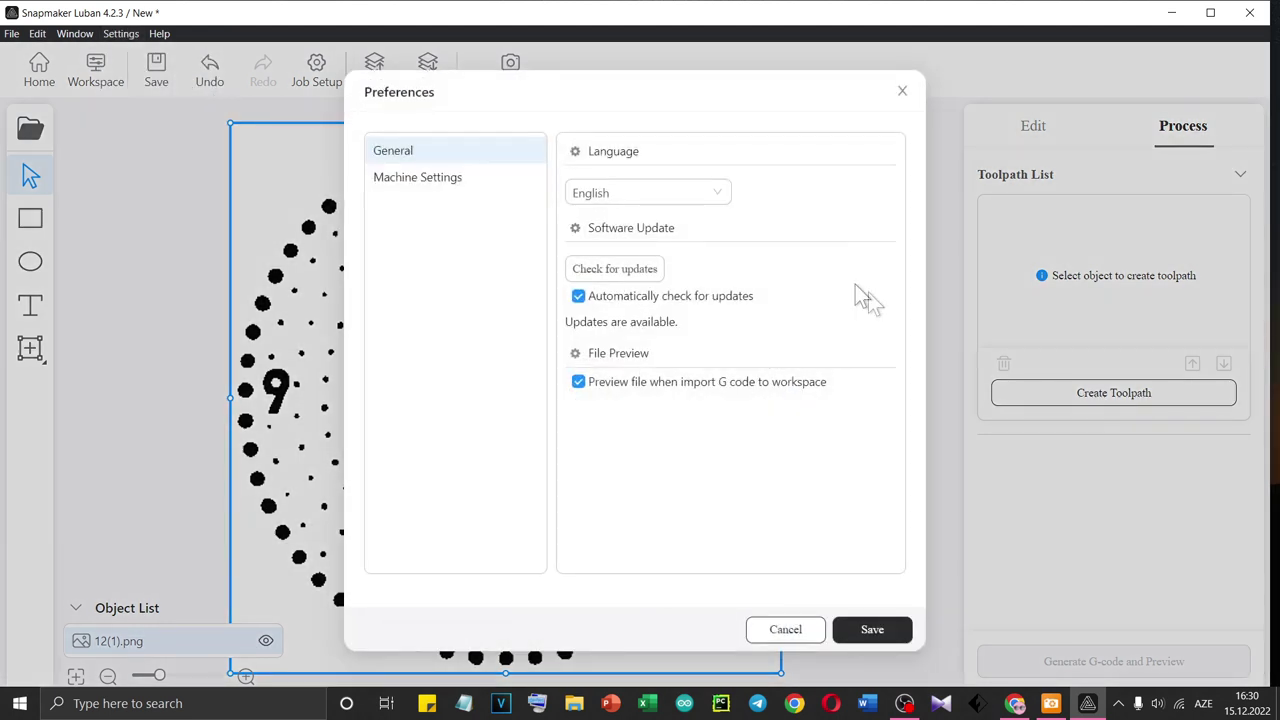
left_click(716, 193)
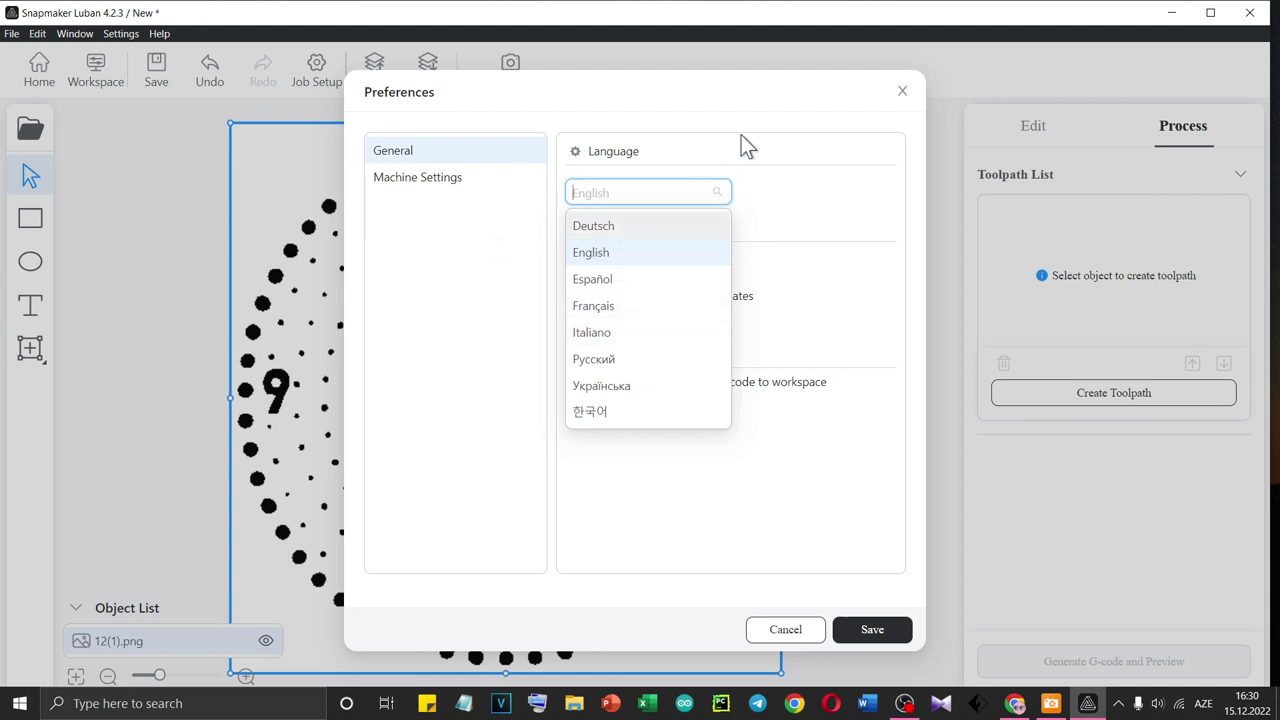
left_click(902, 91)
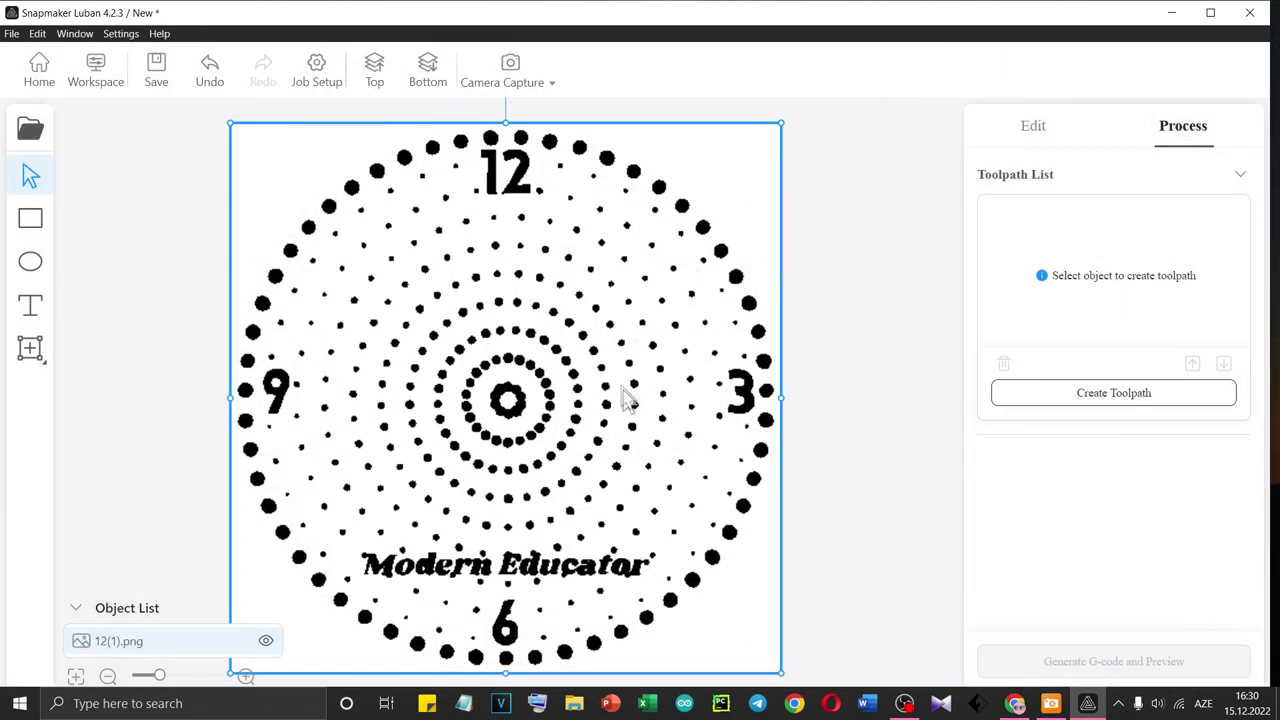
Create a toolpath for the clock face image with the movement mode set to Line, keeping the other settings
left_click(1035, 148)
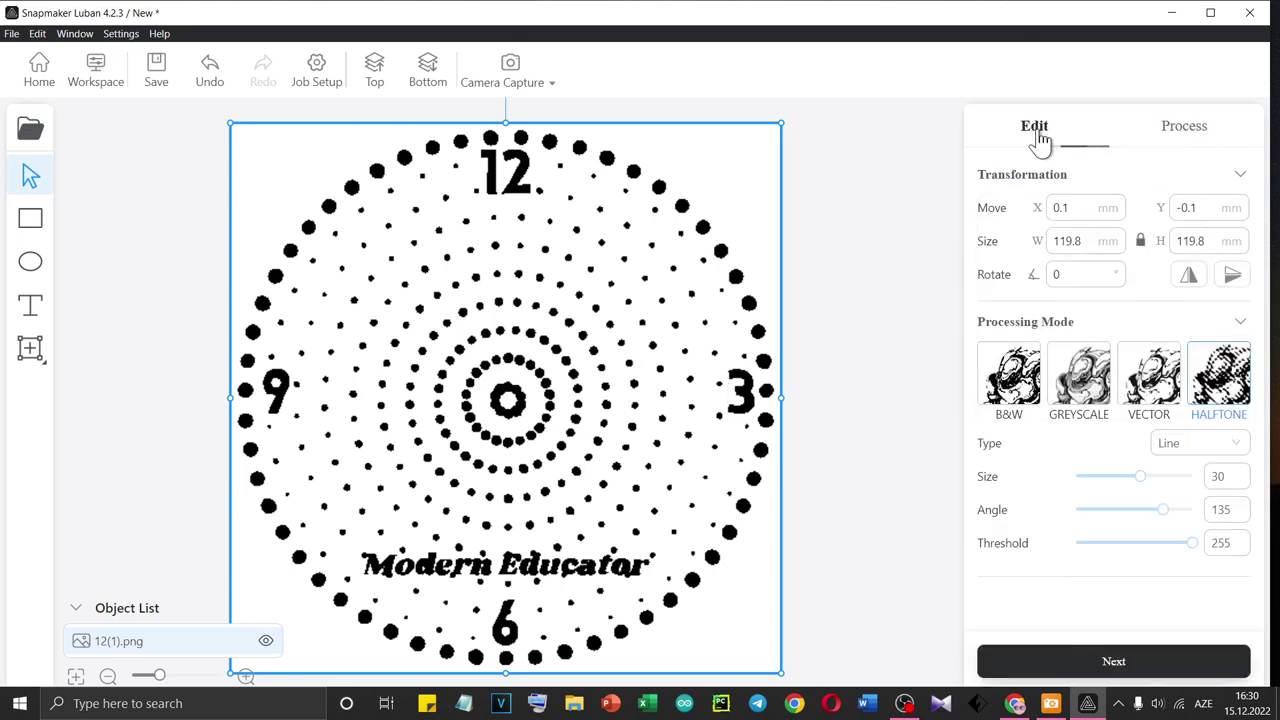
left_click(1208, 128)
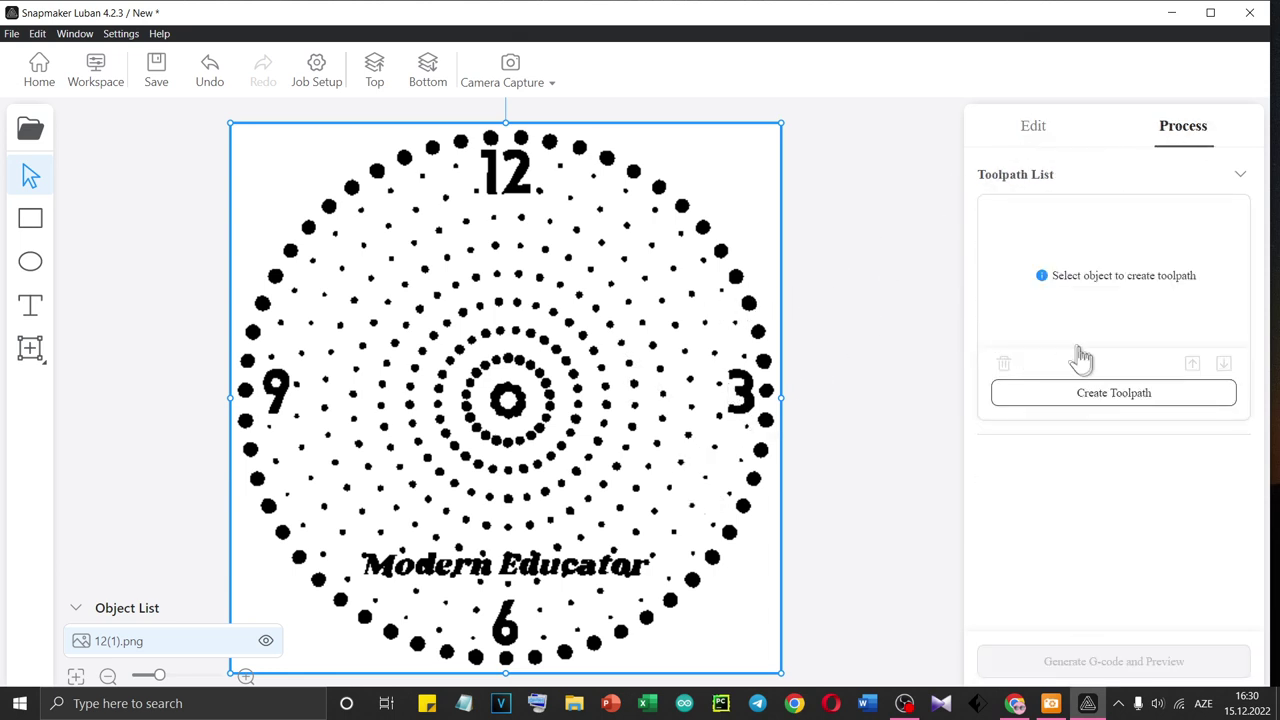
left_click(1090, 393)
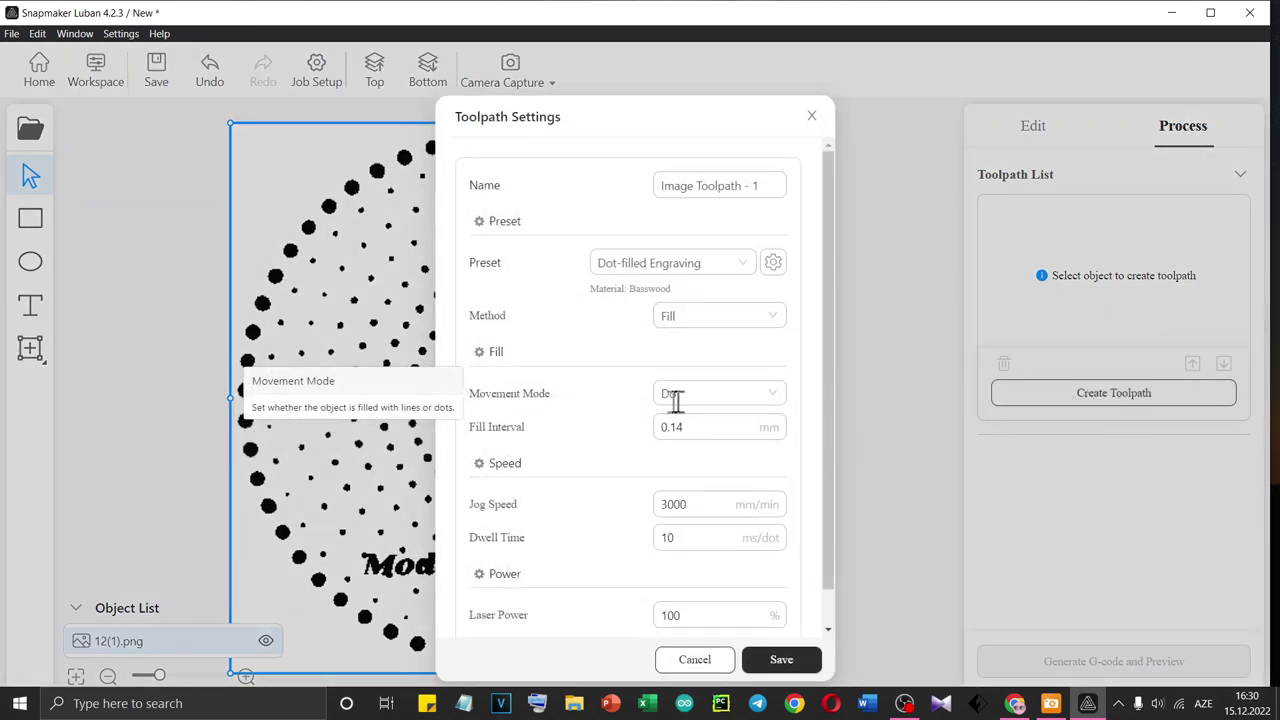
left_click(772, 395)
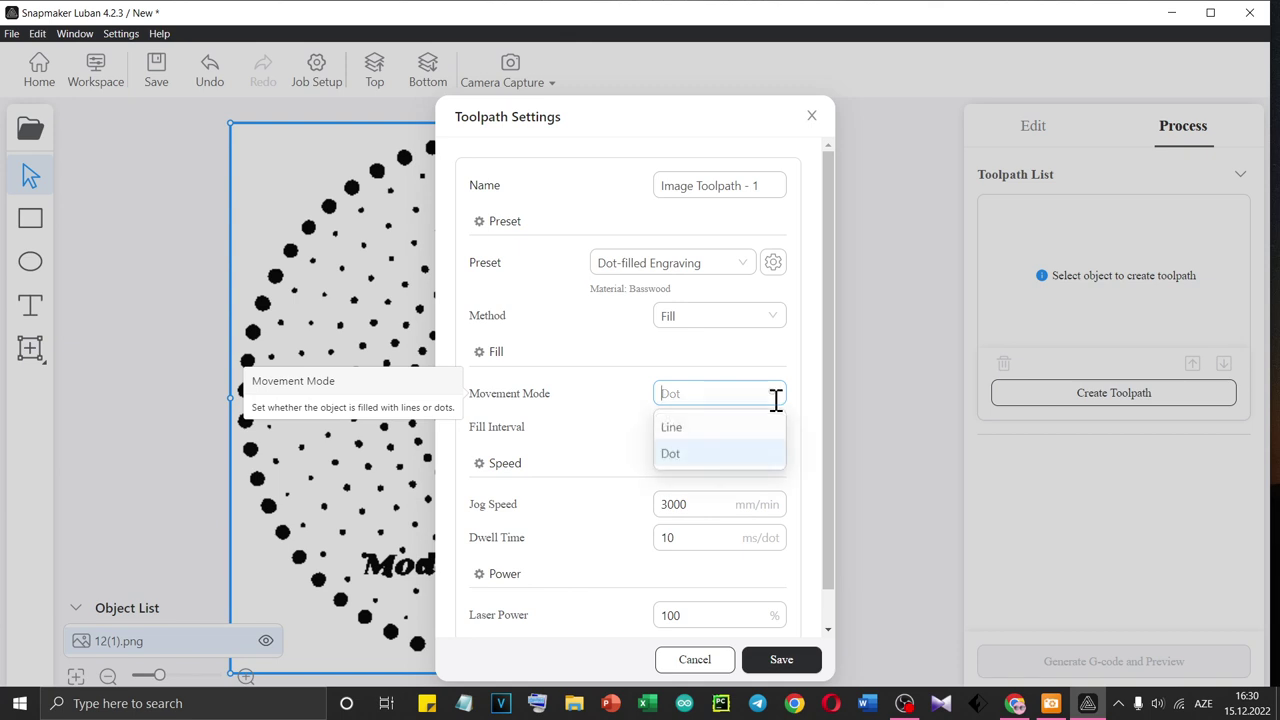
left_click(697, 430)
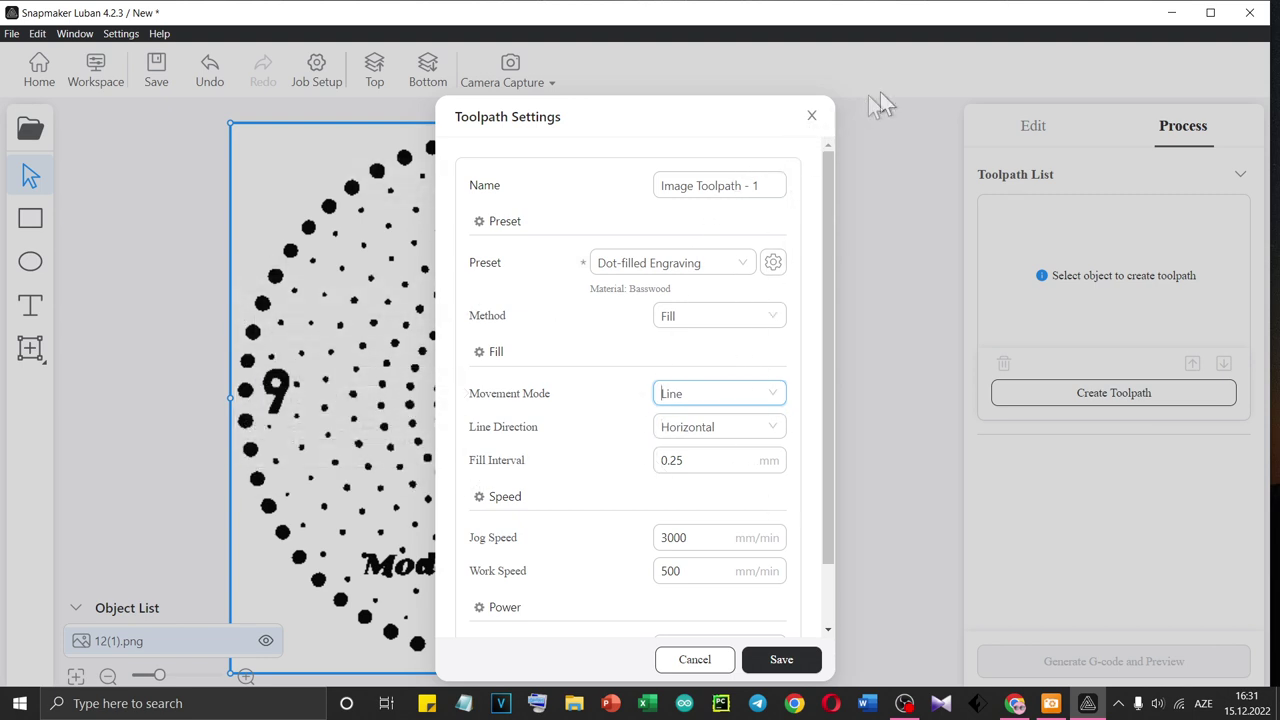
left_click(1049, 118)
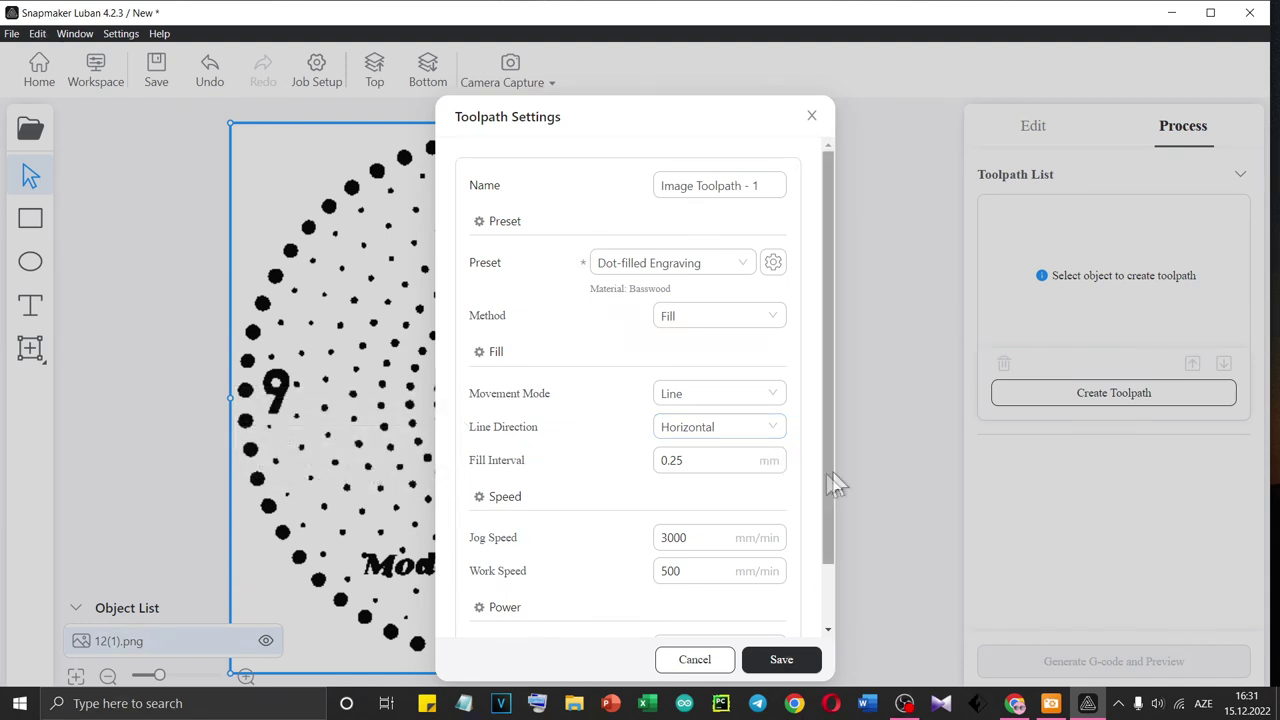
left_click_drag(833, 450, 826, 554)
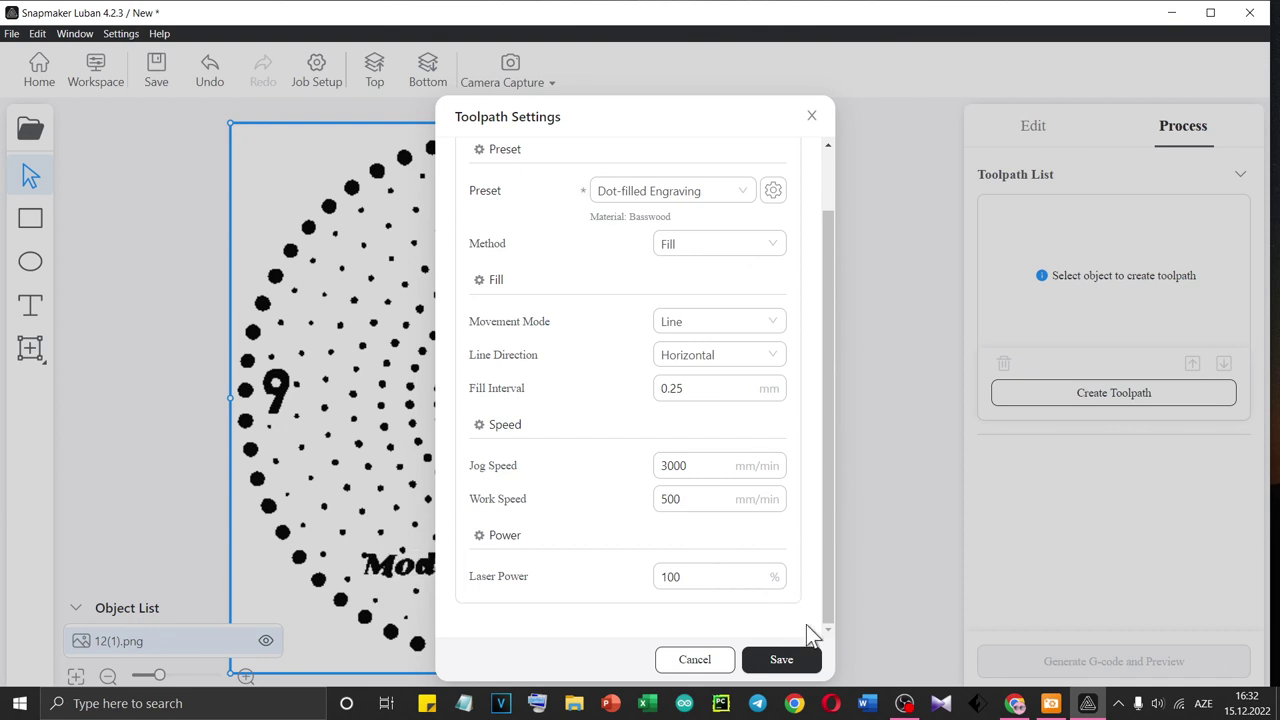
left_click(779, 659)
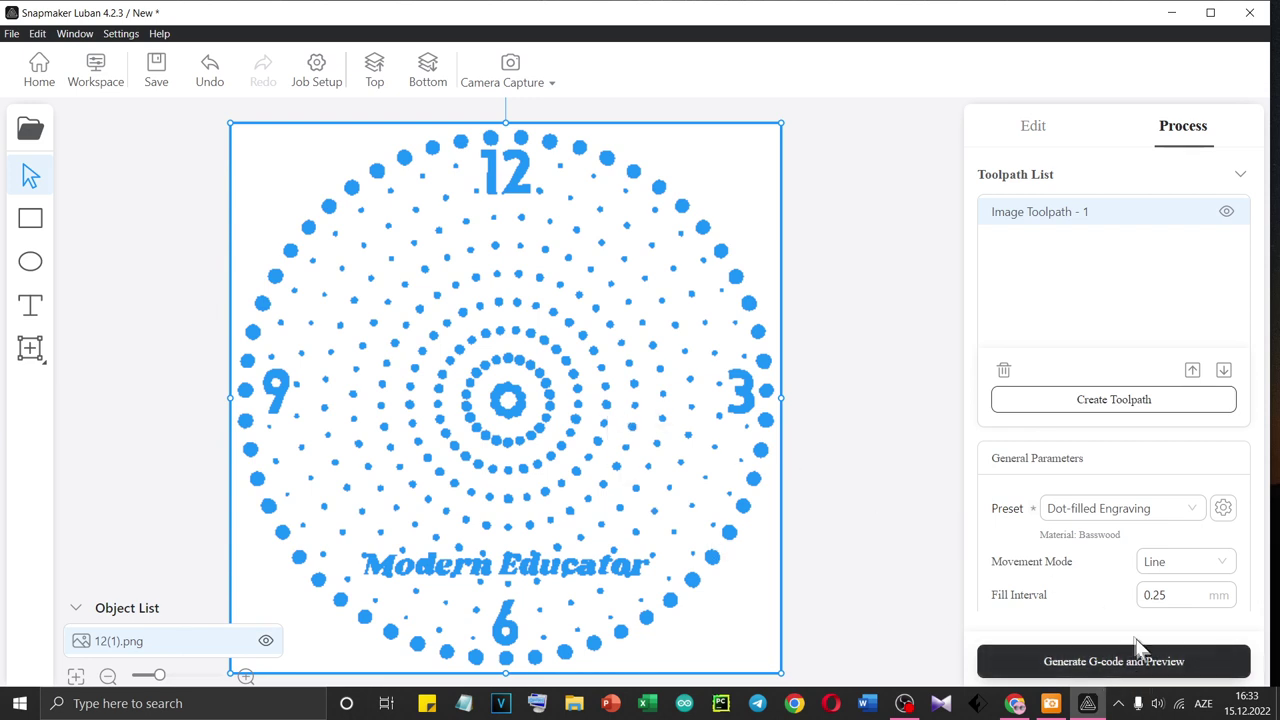
Generate the G-code preview of the clock face toolpath and inspect the engraving lines around the dial's centre
left_click(1110, 666)
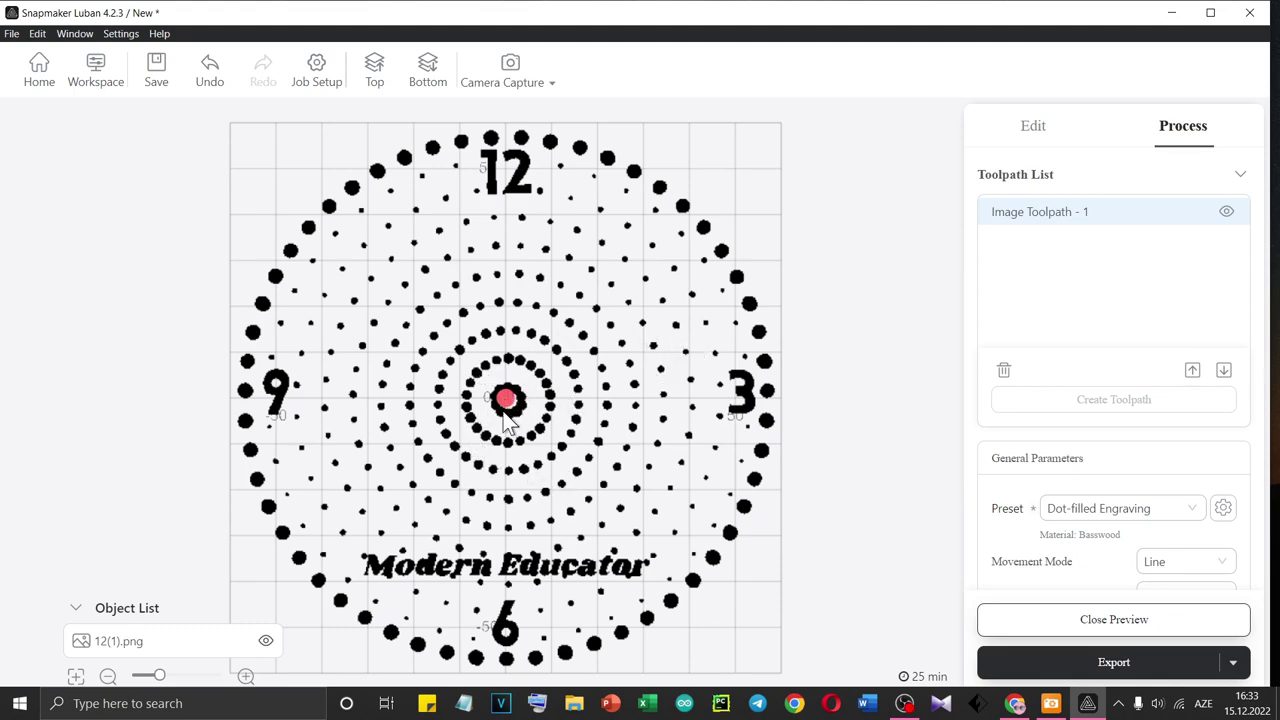
scroll(505, 375, "up", 2)
scroll(505, 368, "up", 4)
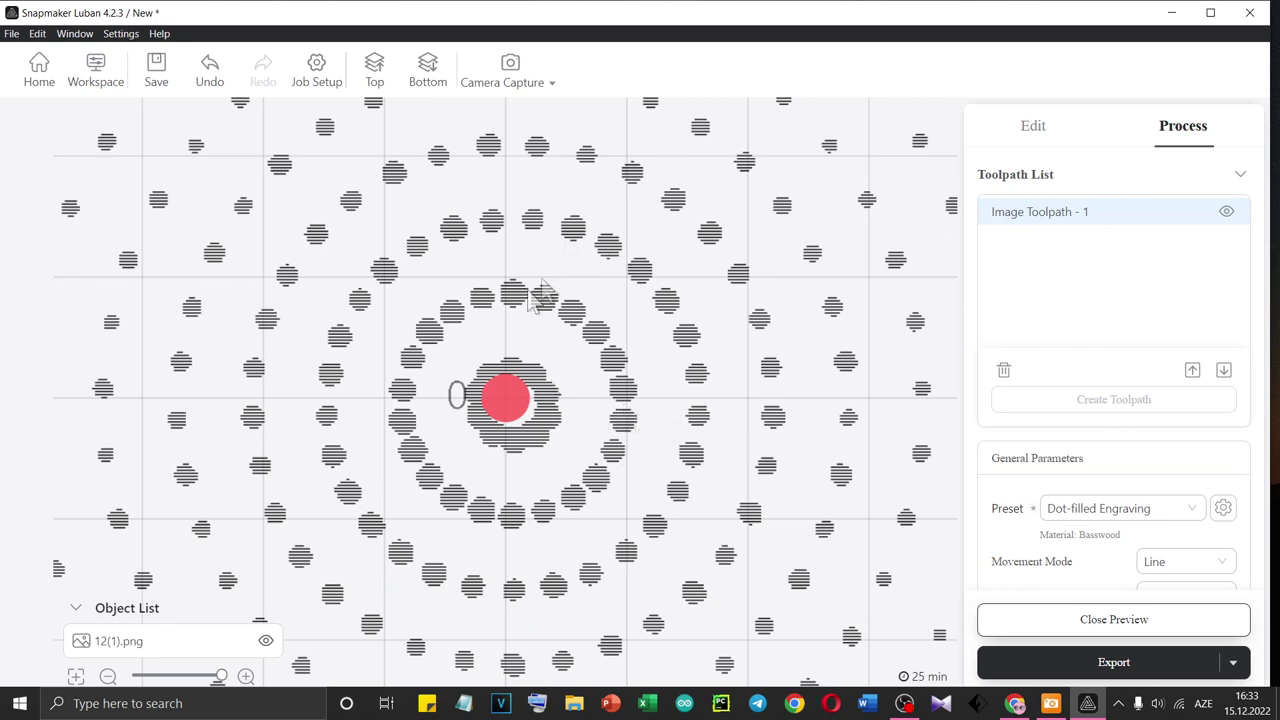
scroll(474, 523, "down", 3)
scroll(600, 534, "down", 3)
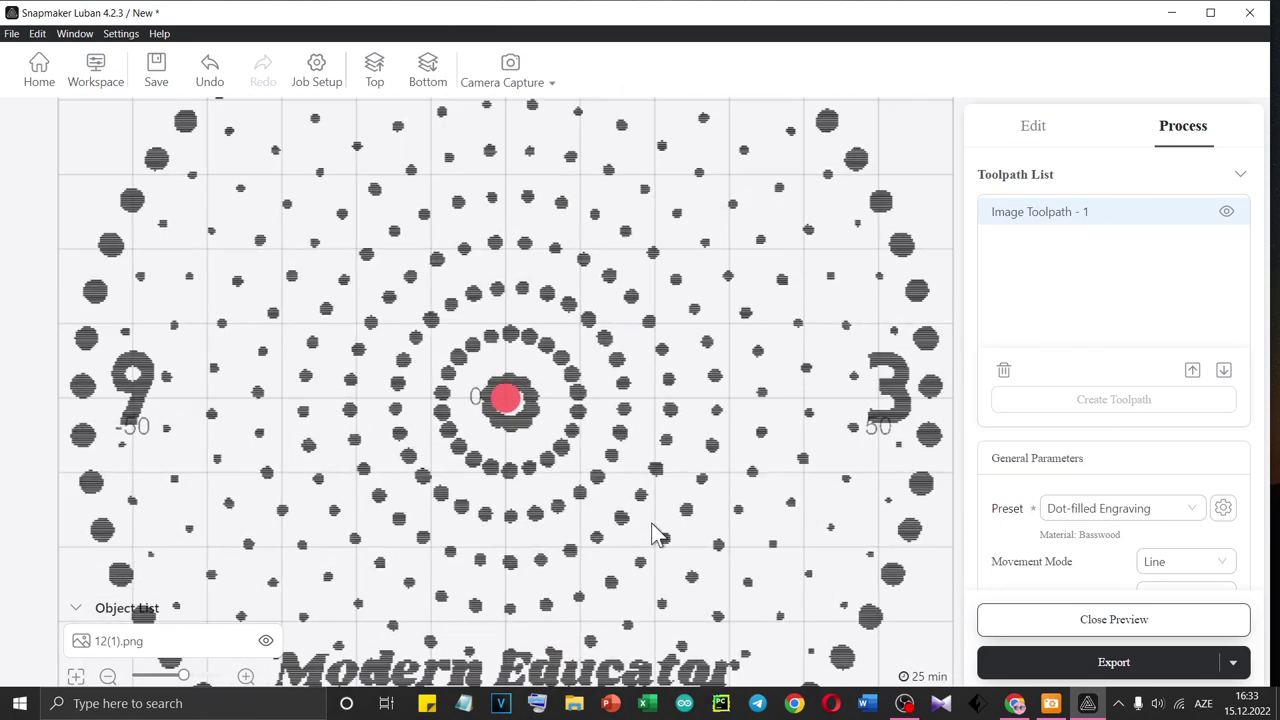
scroll(670, 465, "down", 3)
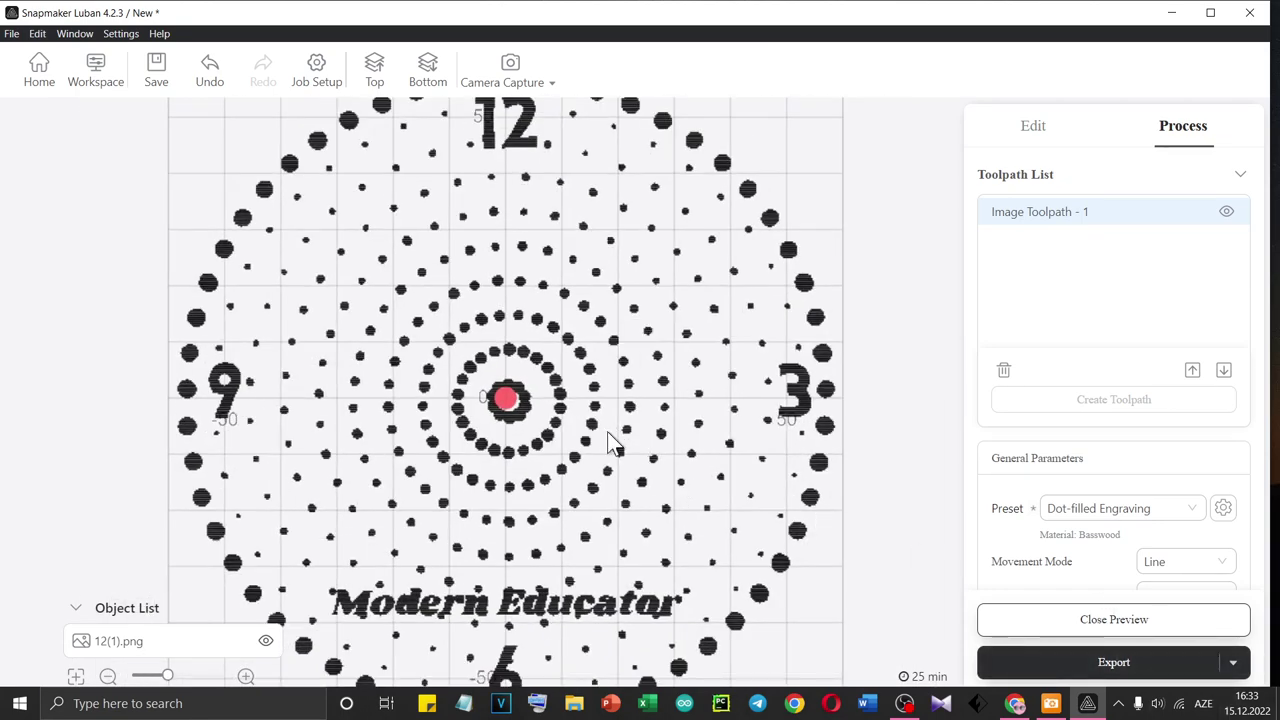
scroll(607, 431, "up", 6)
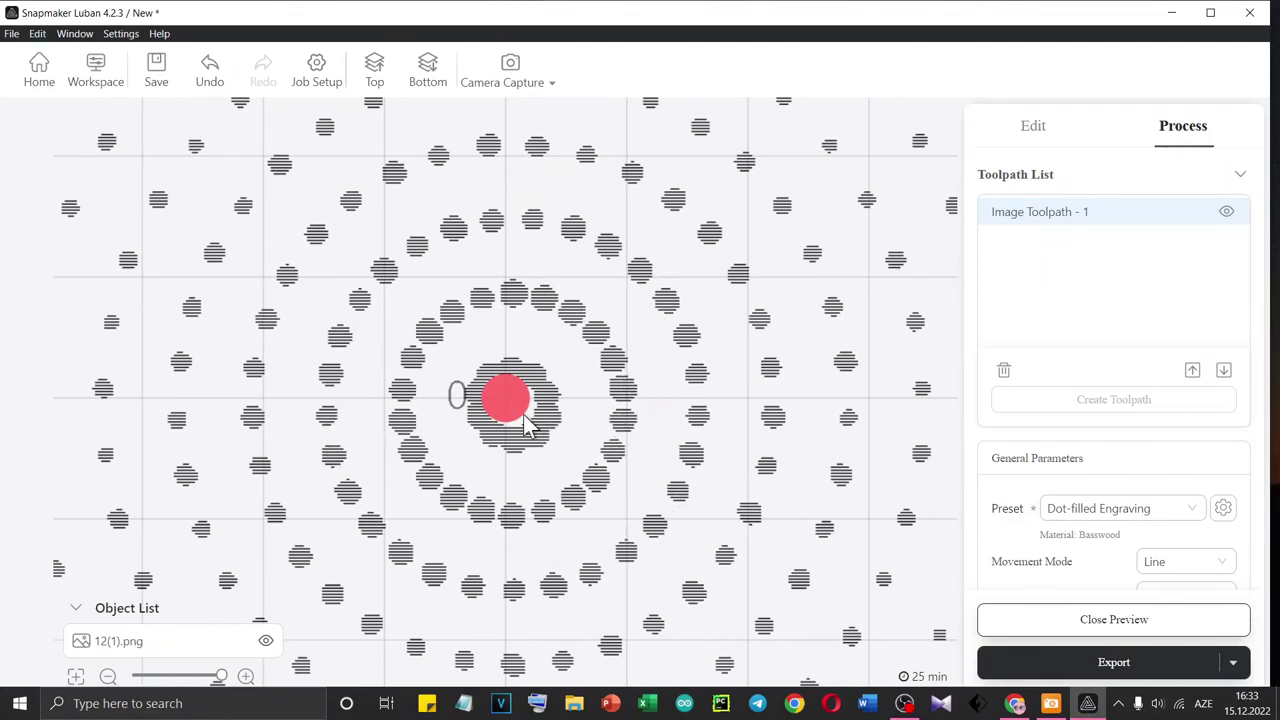
scroll(558, 470, "down", 5)
scroll(558, 475, "down", 3)
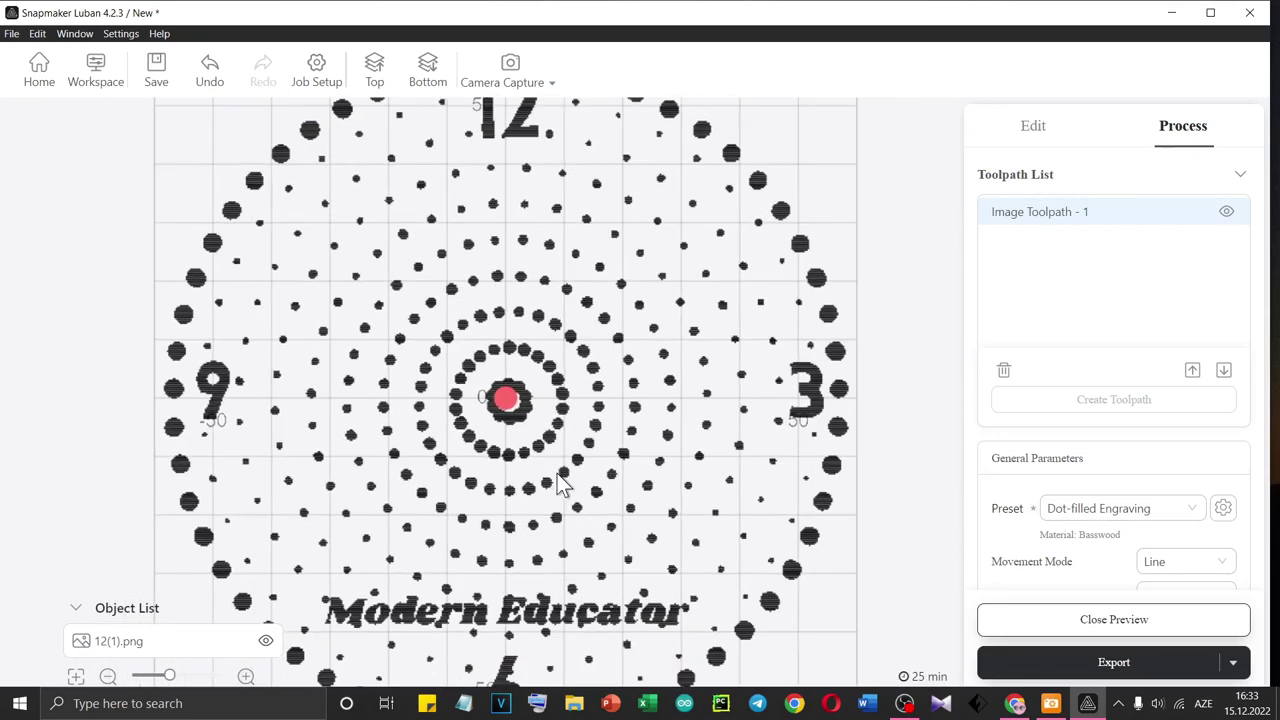
scroll(560, 487, "down", 1)
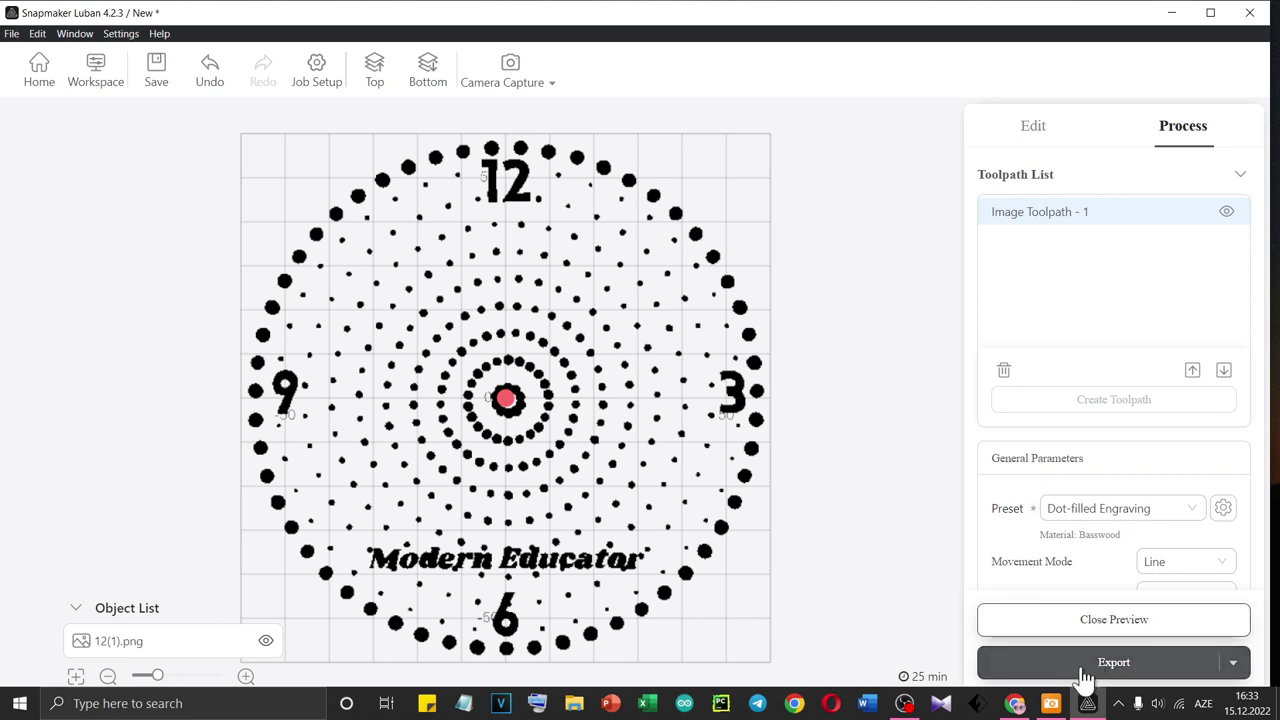
Start exporting the G-code to a file and choose the Desktop as the destination folder
left_click(1117, 672)
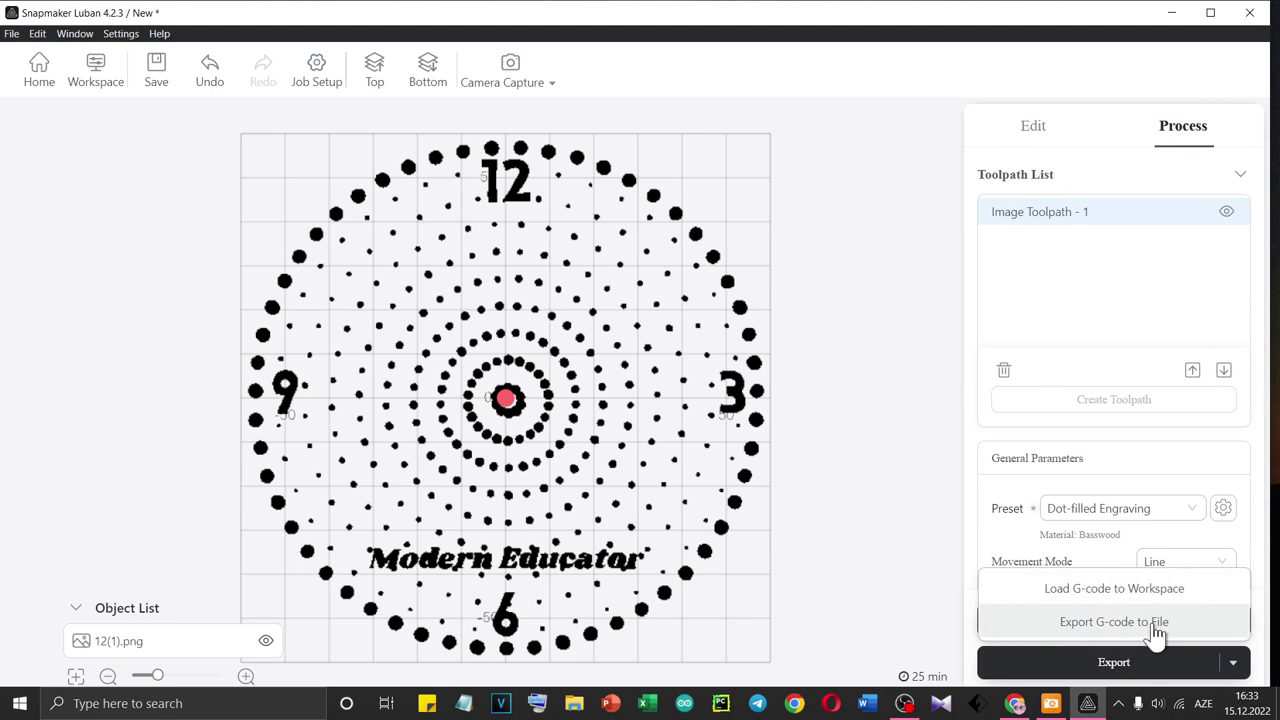
left_click(1154, 622)
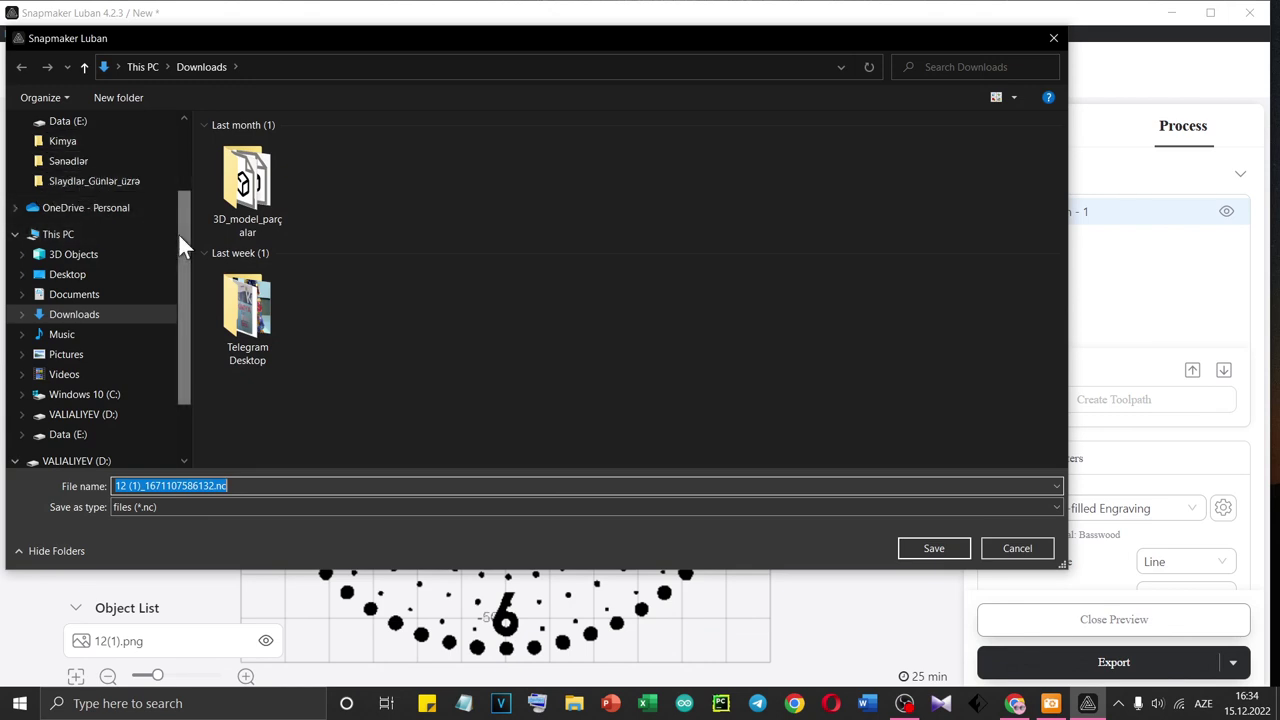
left_click_drag(178, 232, 190, 145)
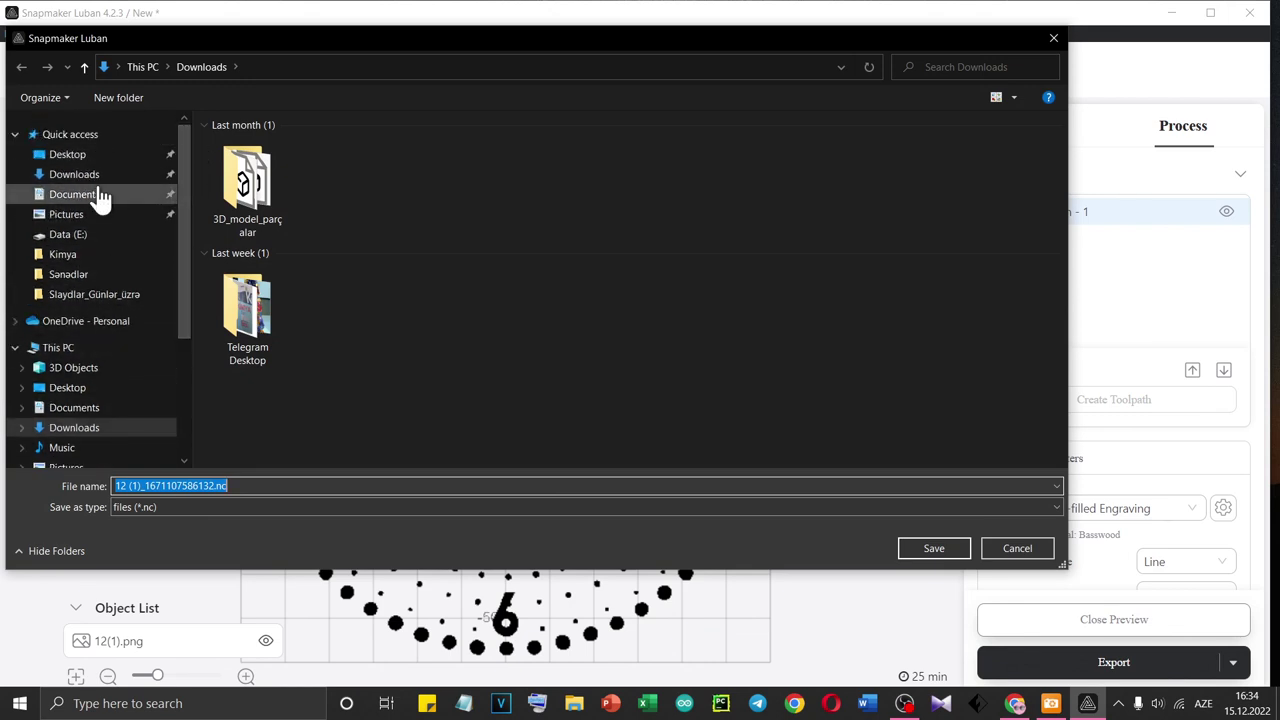
left_click(110, 156)
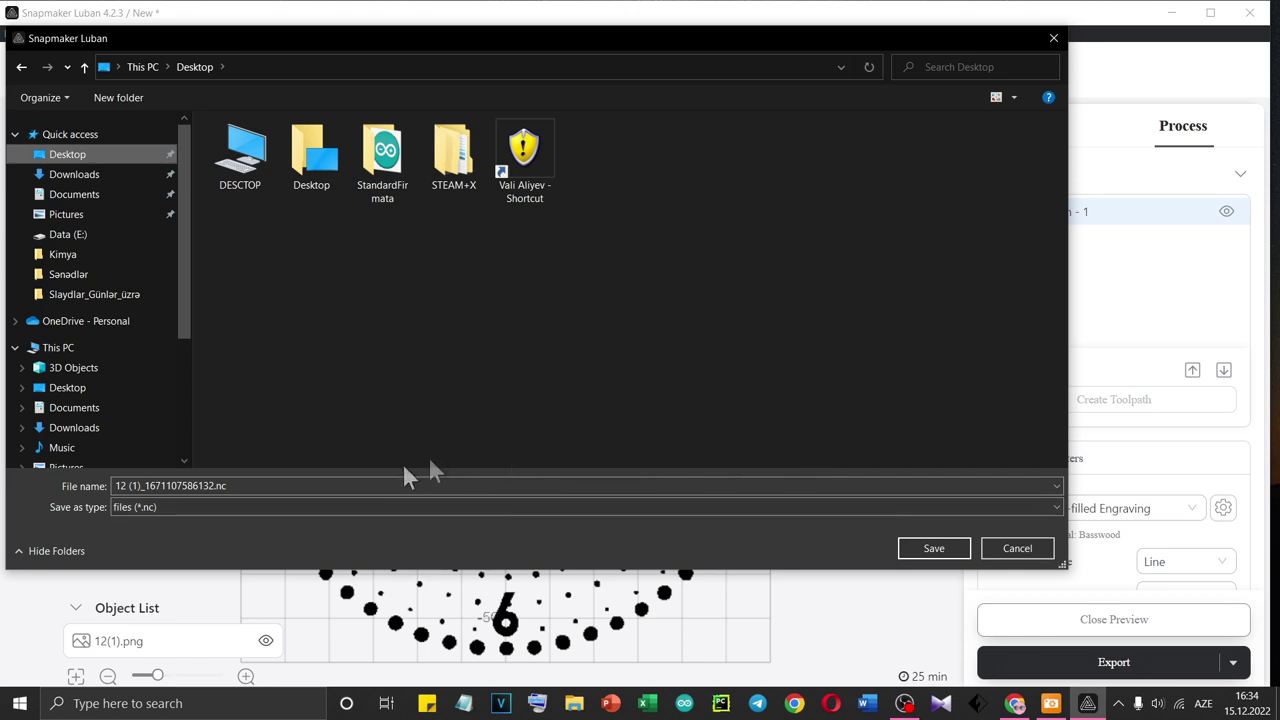
Replace the default file name with Lazer_Saat_Motor, keeping the .nc extension, and save the G-code file
left_click(333, 486)
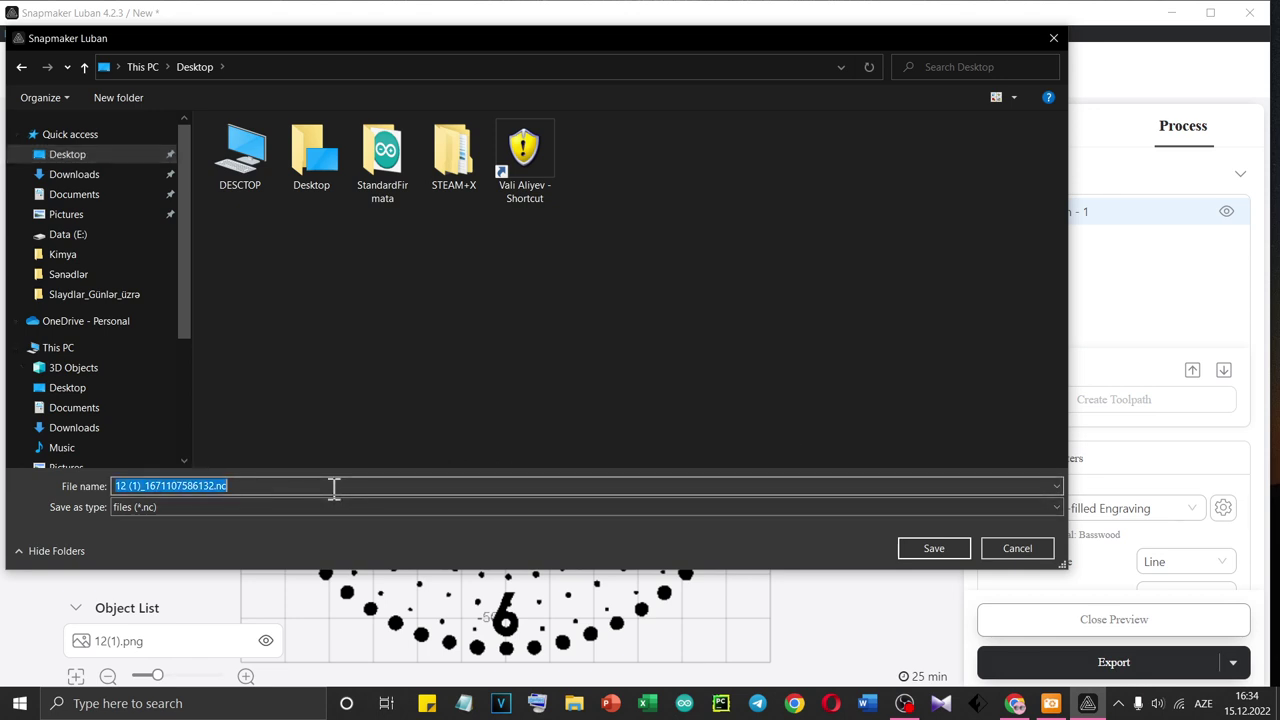
key("Home")
key("Delete")
key("Delete")
key("Delete")
key("Delete")
key("Delete")
key("Delete")
key("Delete")
key("Delete")
key("Delete")
key("Delete")
key("Delete")
key("Delete")
key("Delete")
key("Delete")
key("Delete")
key("Delete")
key("Delete")
key("Delete")
key("Delete")
key("Delete")
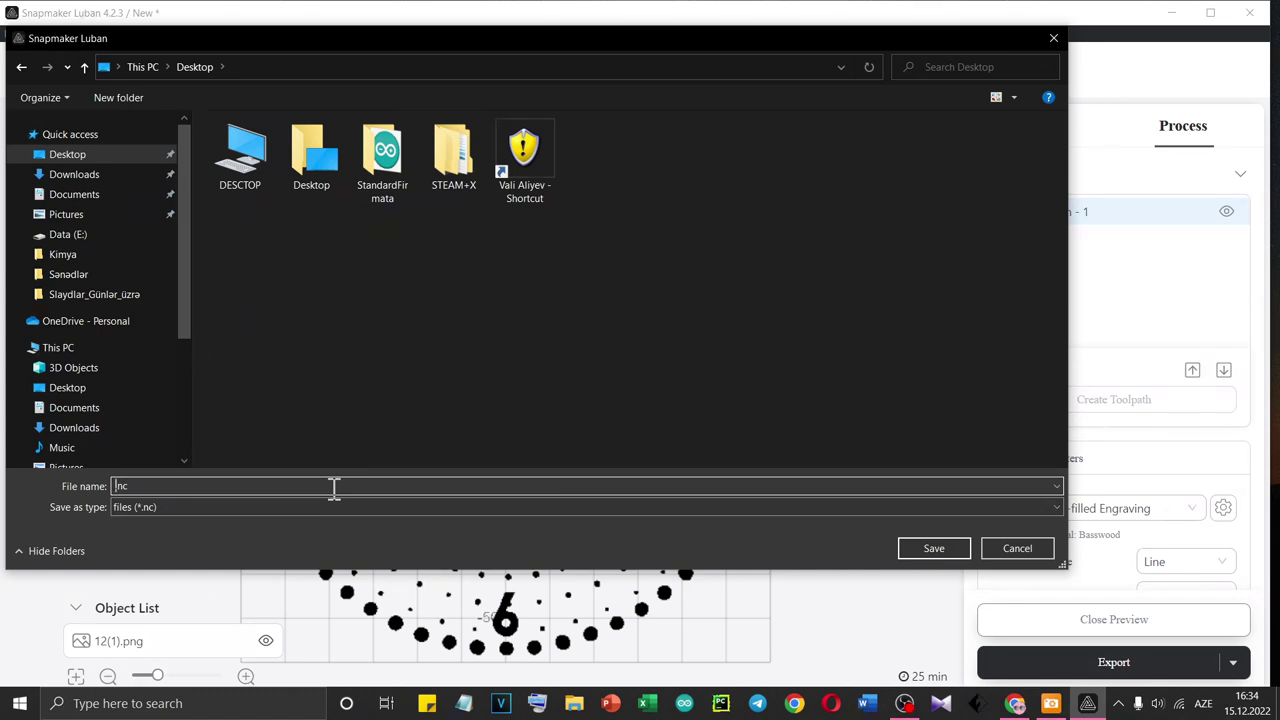
type("CN")
key("BackSpace")
key("BackSpace")
type("Lazer_Saaat_")
key("BackSpace")
key("BackSpace")
key("BackSpace")
type("t_Motor")
left_click(943, 542)
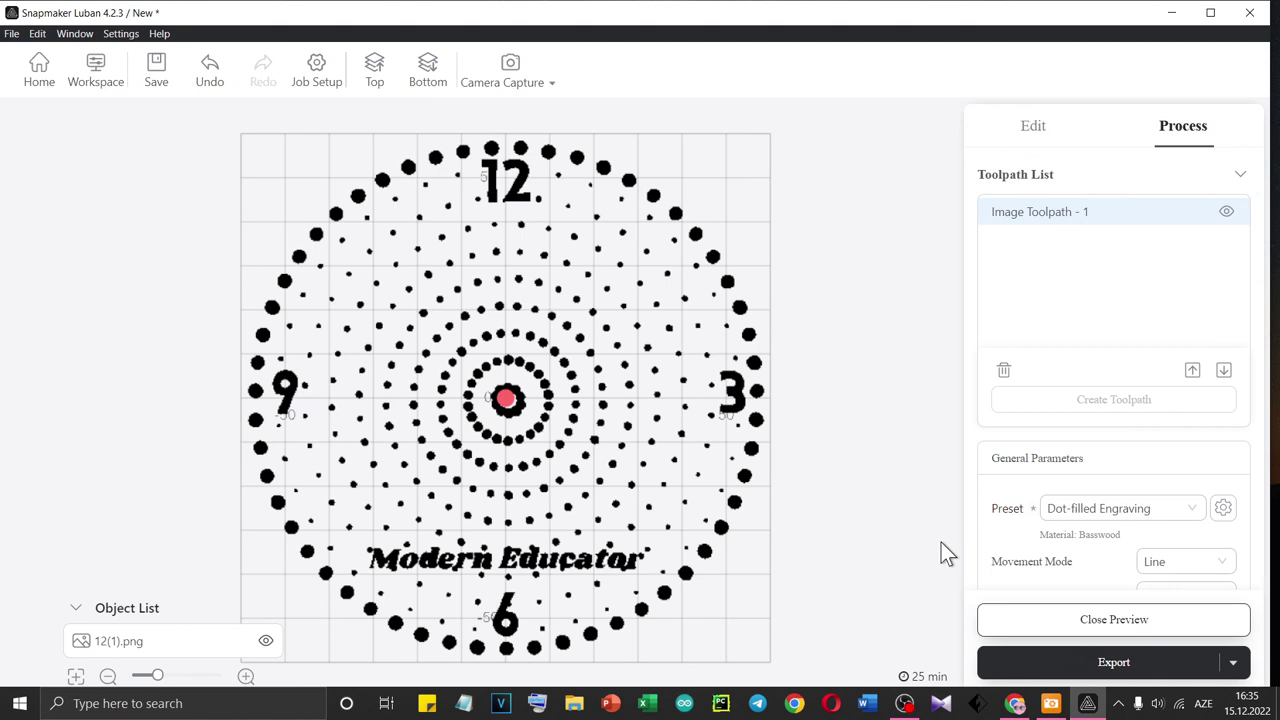
Switch to Chrome and search Google for "halo laser" in a new tab
left_click(1016, 704)
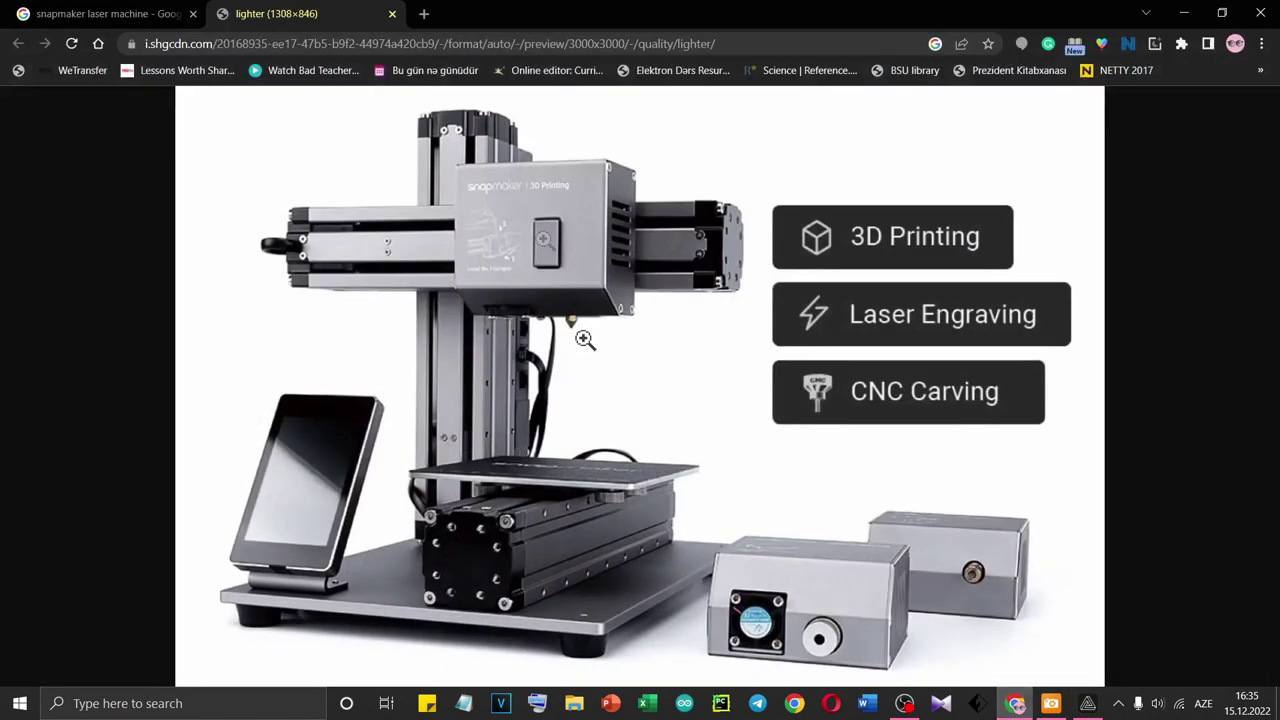
left_click(424, 13)
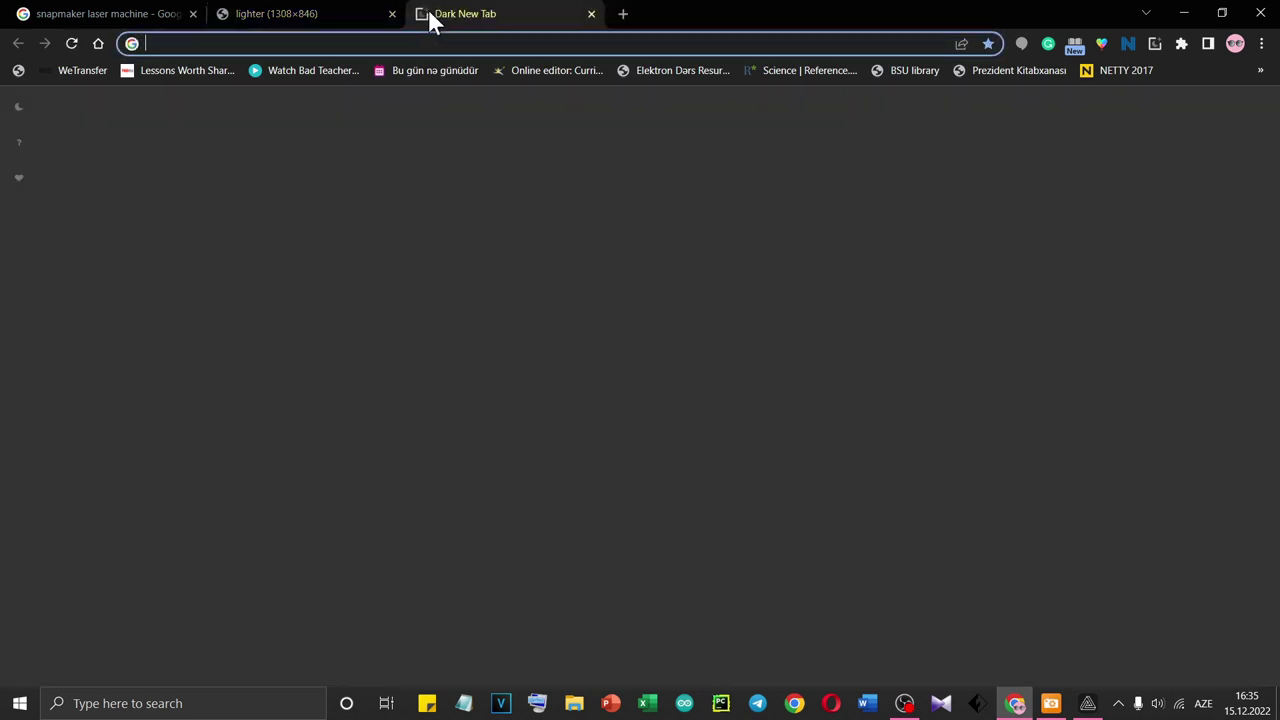
type("hal")
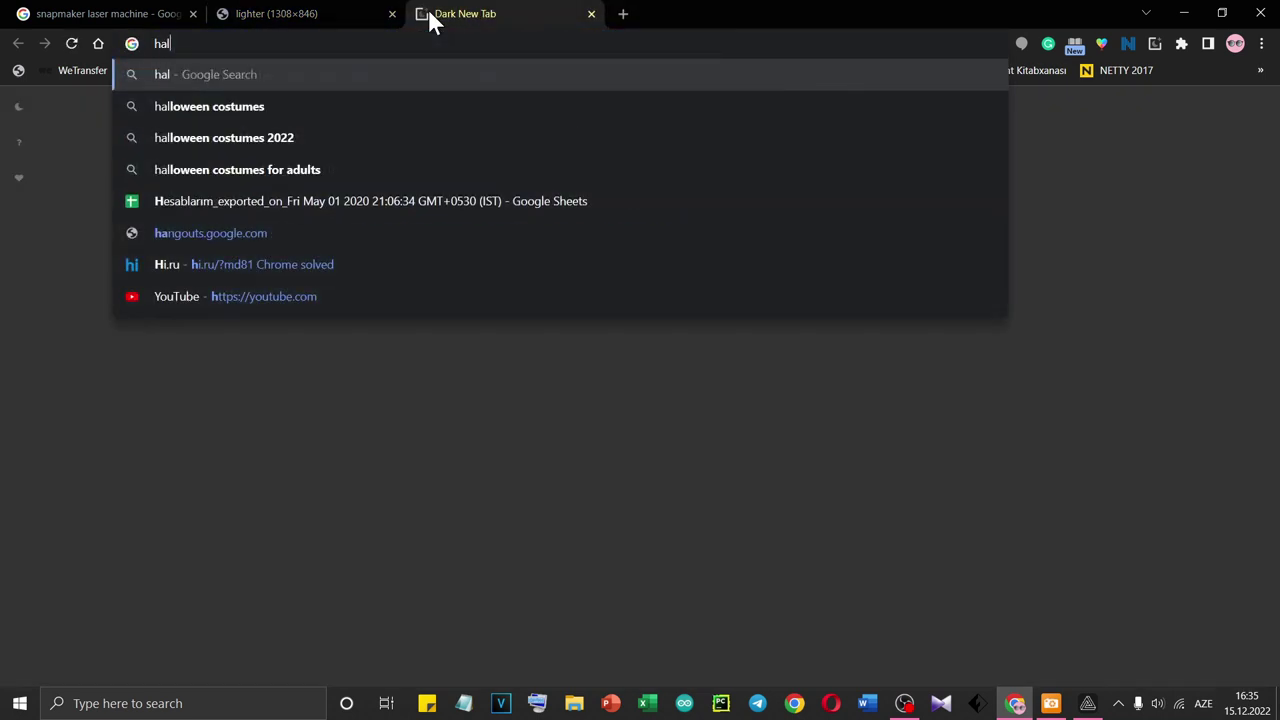
type("o")
key("BackSpace")
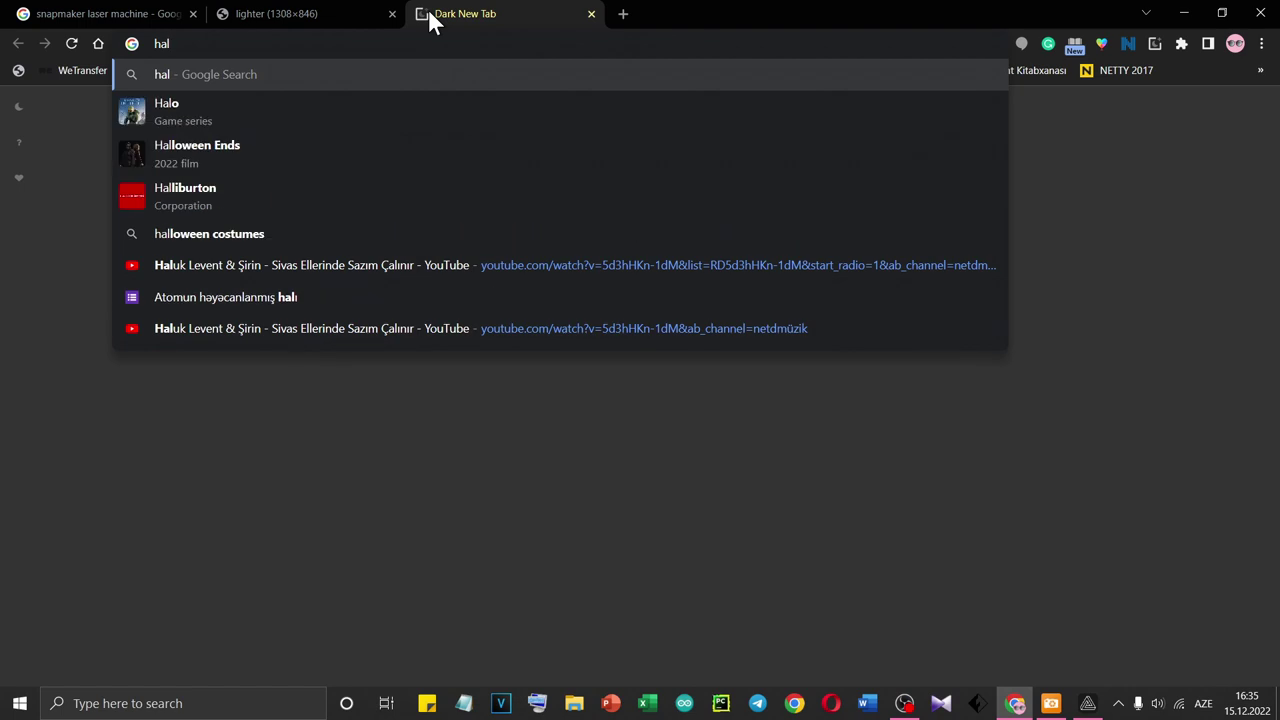
key("Down")
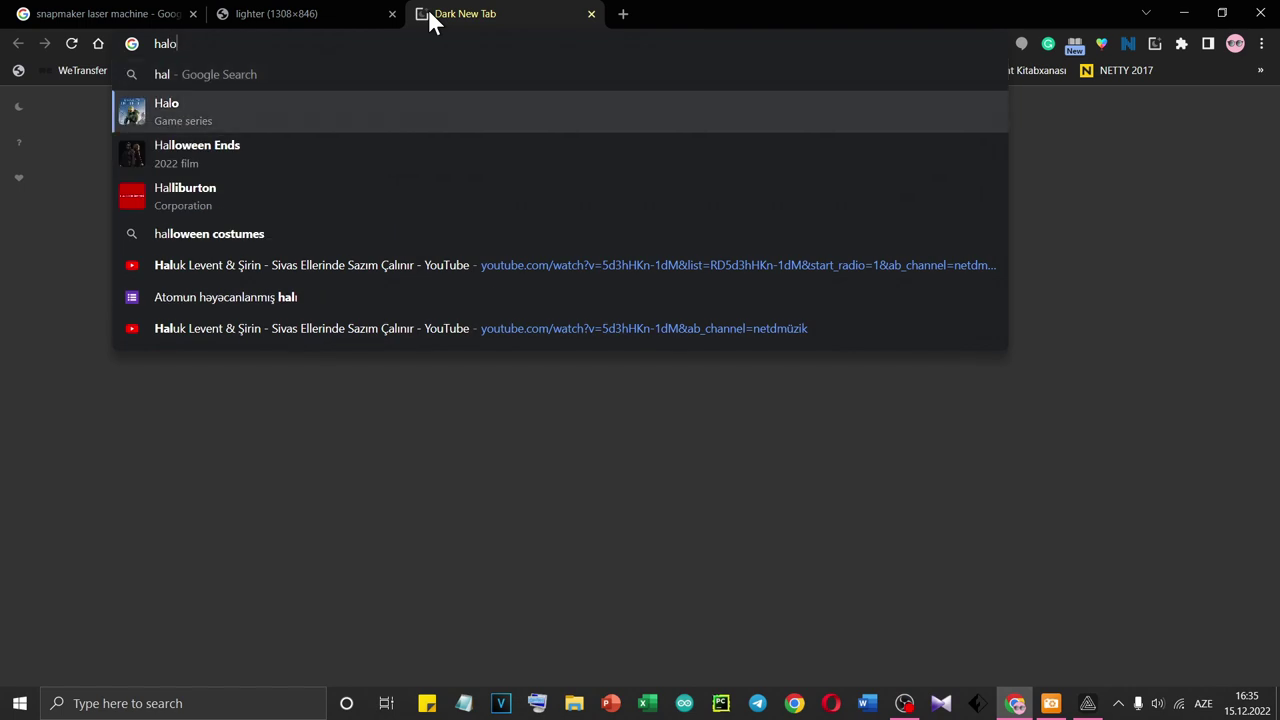
key("Up")
type("o laser")
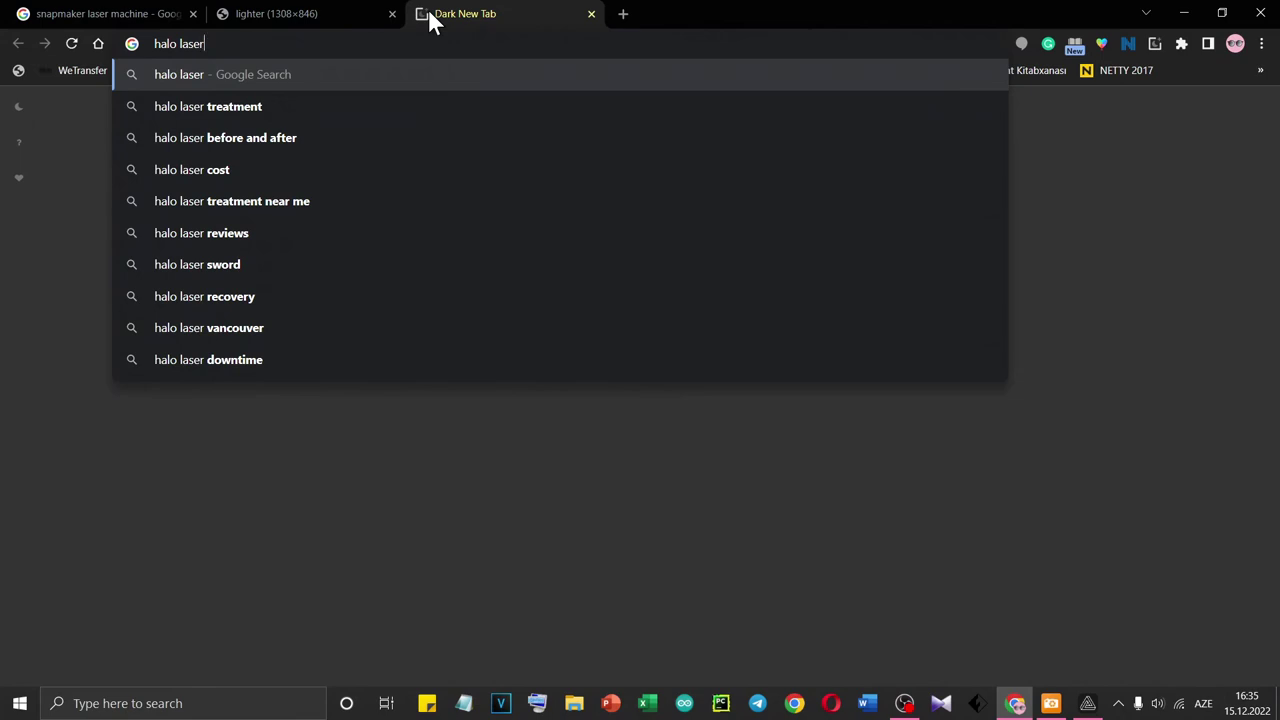
key("Return")
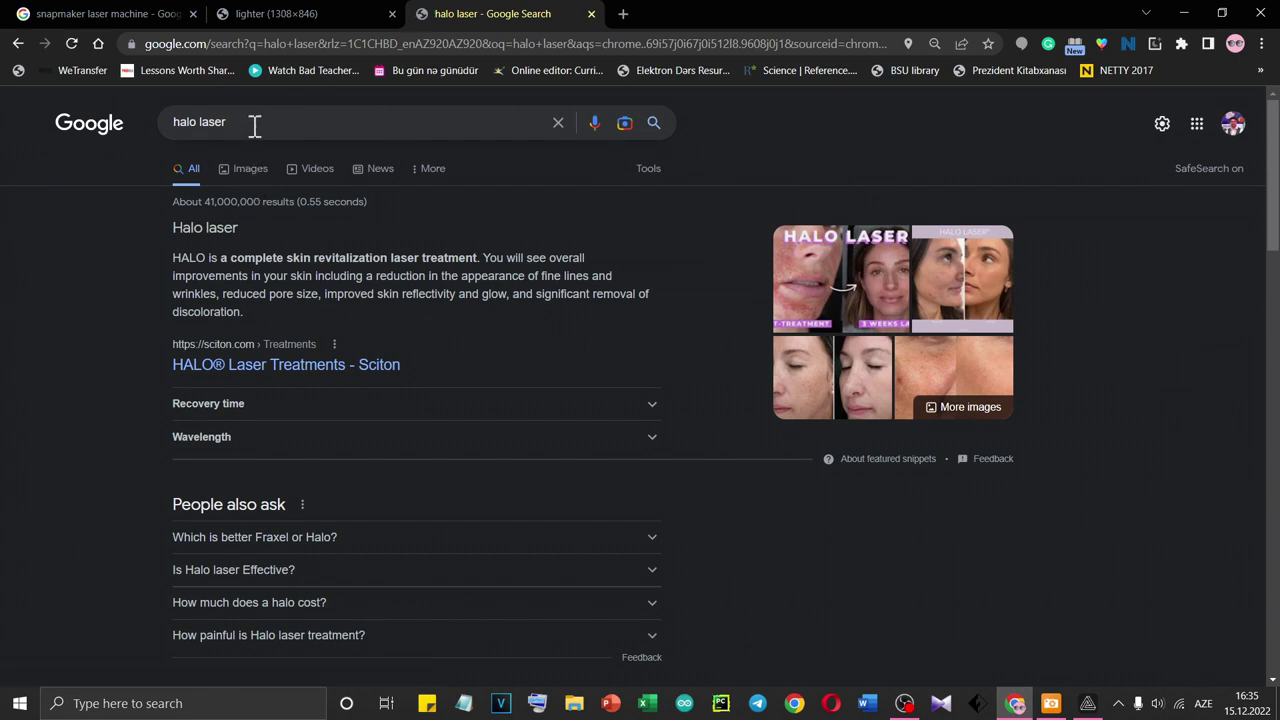
Change the search to "halo moon" and browse its image results
left_click(257, 128)
key("BackSpace")
key("BackSpace")
key("BackSpace")
key("BackSpace")
key("BackSpace")
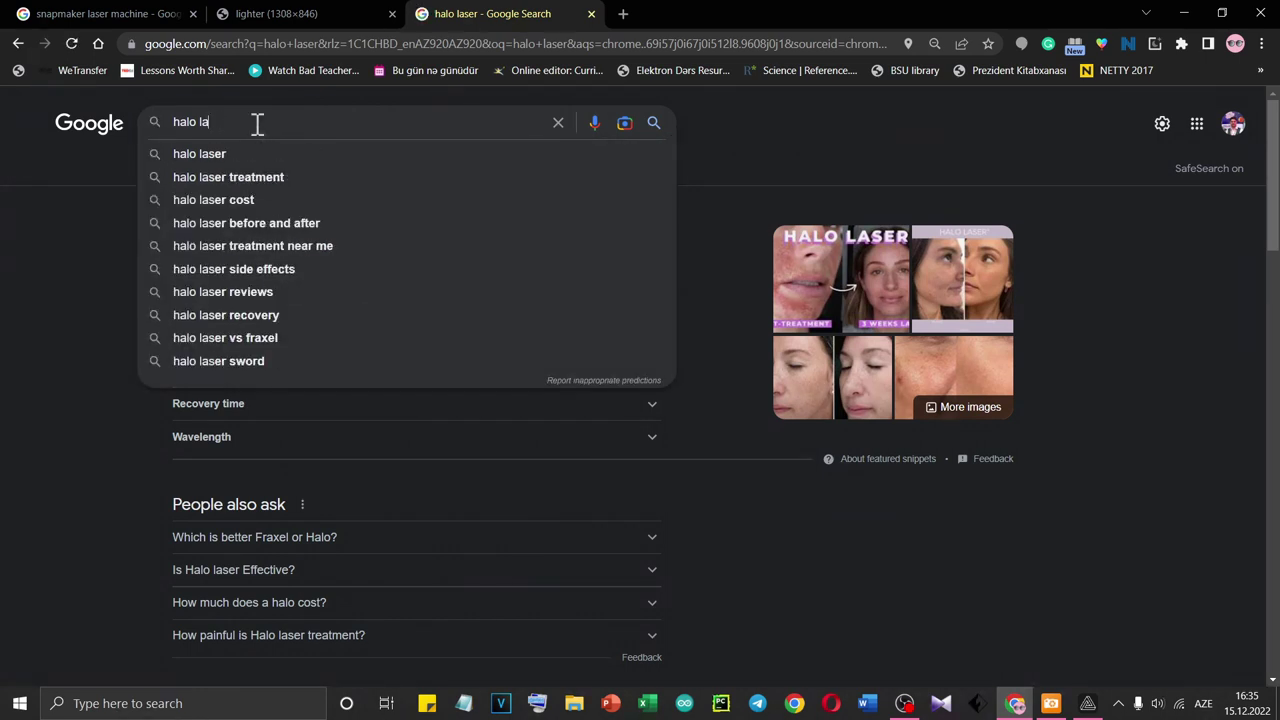
type("moon")
key("Return")
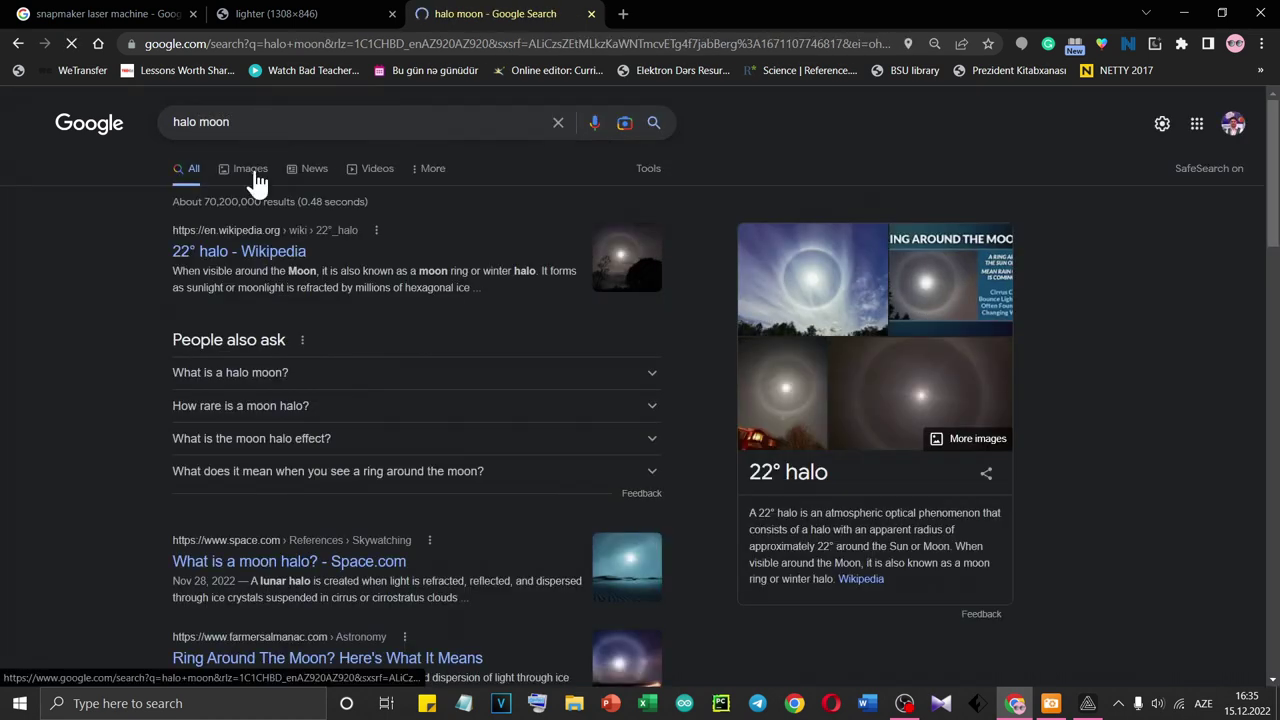
left_click(252, 168)
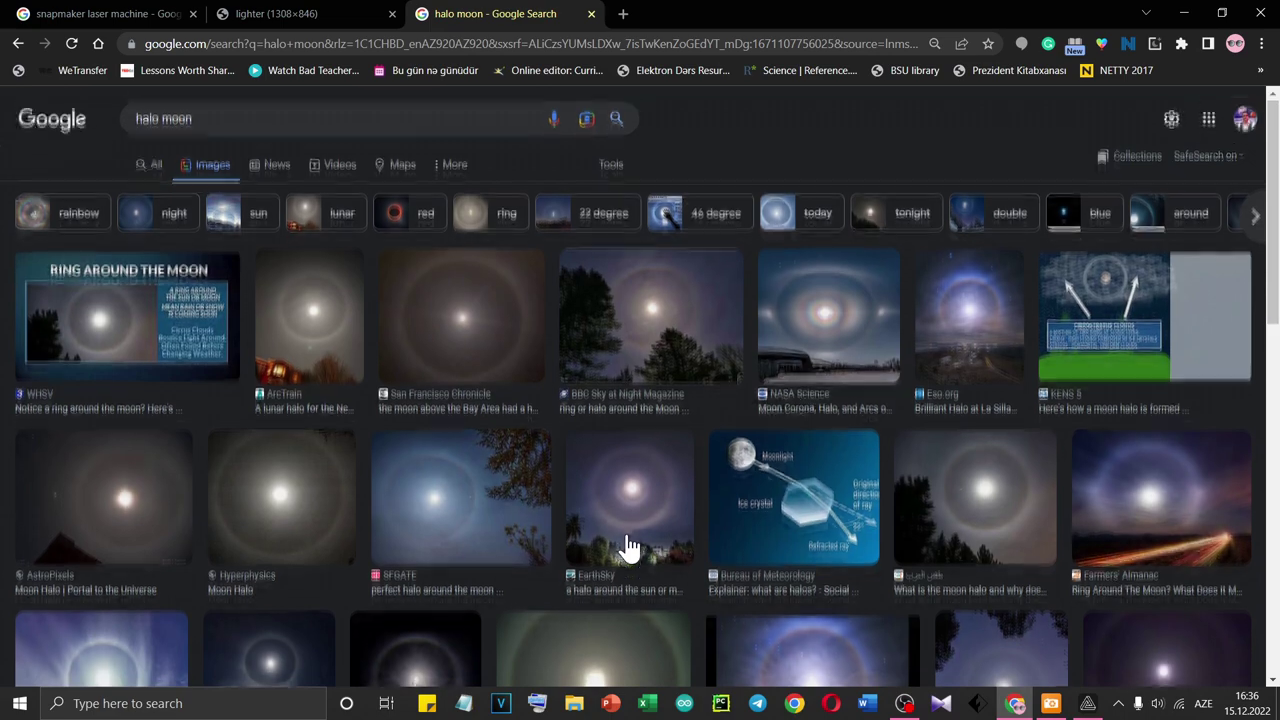
scroll(630, 546, "down", 2)
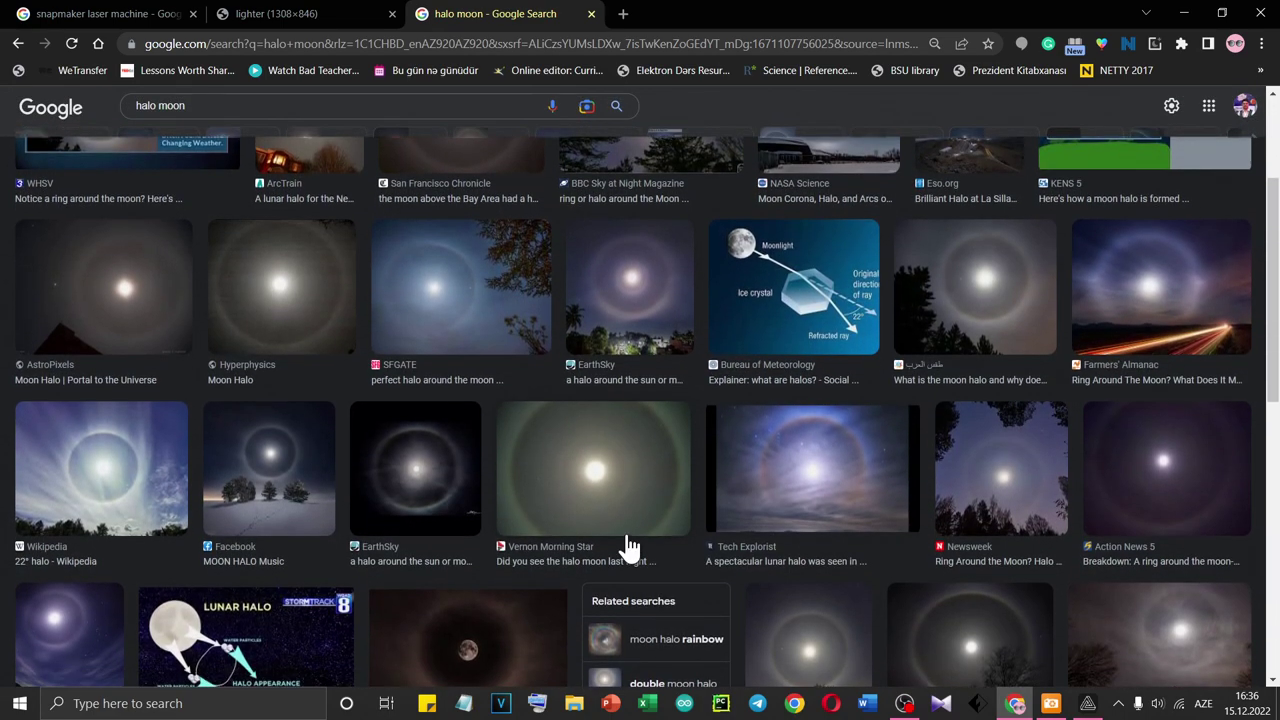
scroll(630, 546, "up", 2)
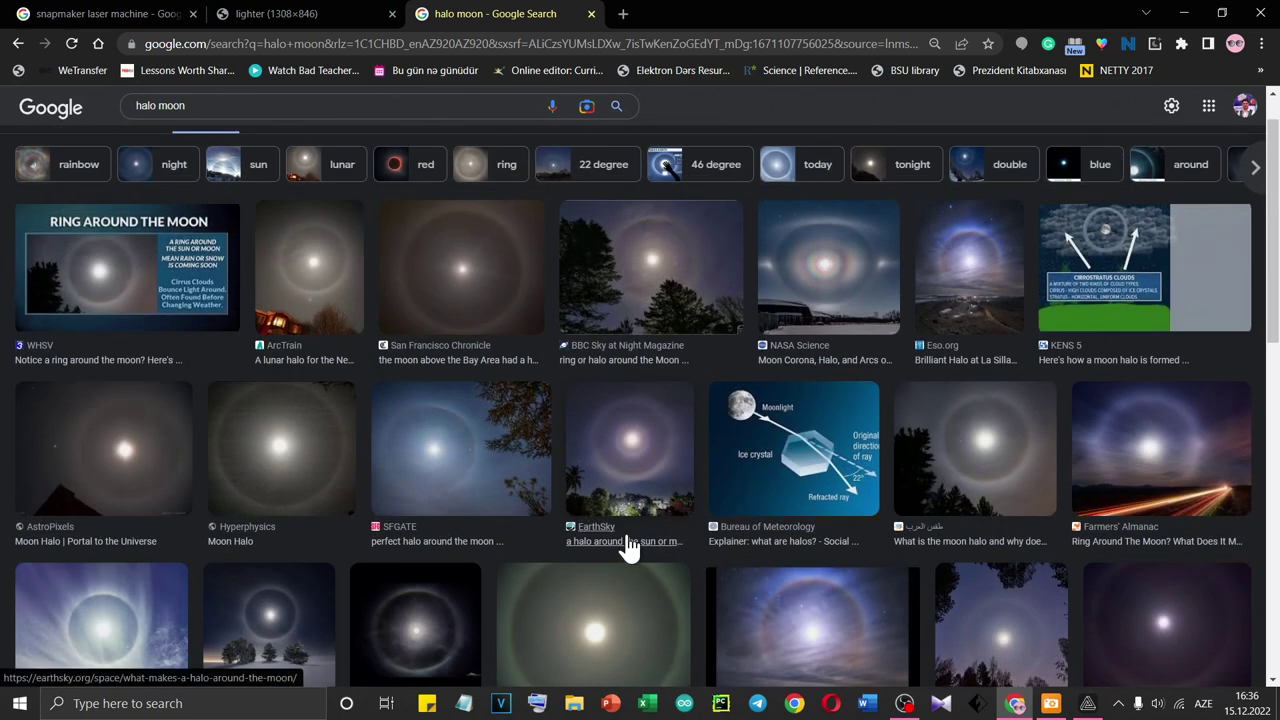